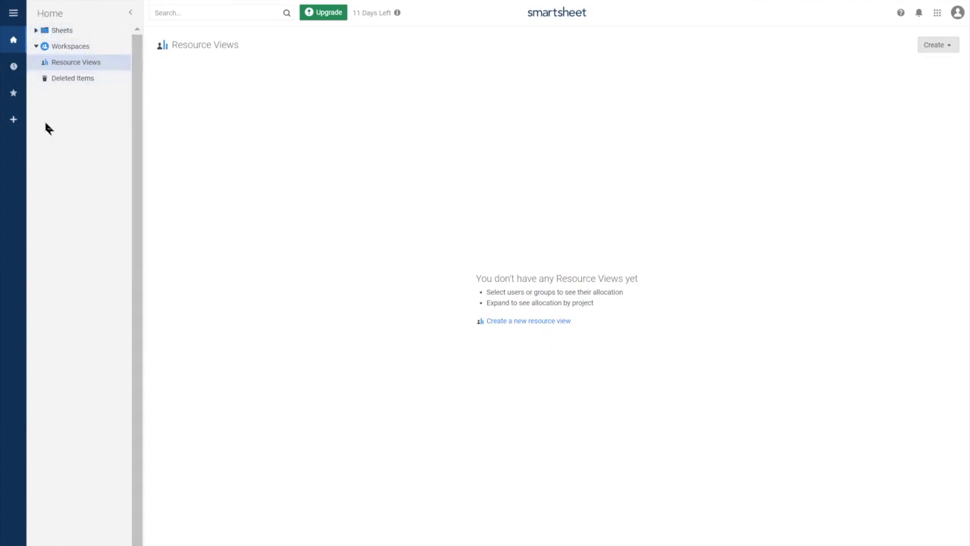
# Create a new workspace named "Building a new house".
pyautogui.click(13, 15)
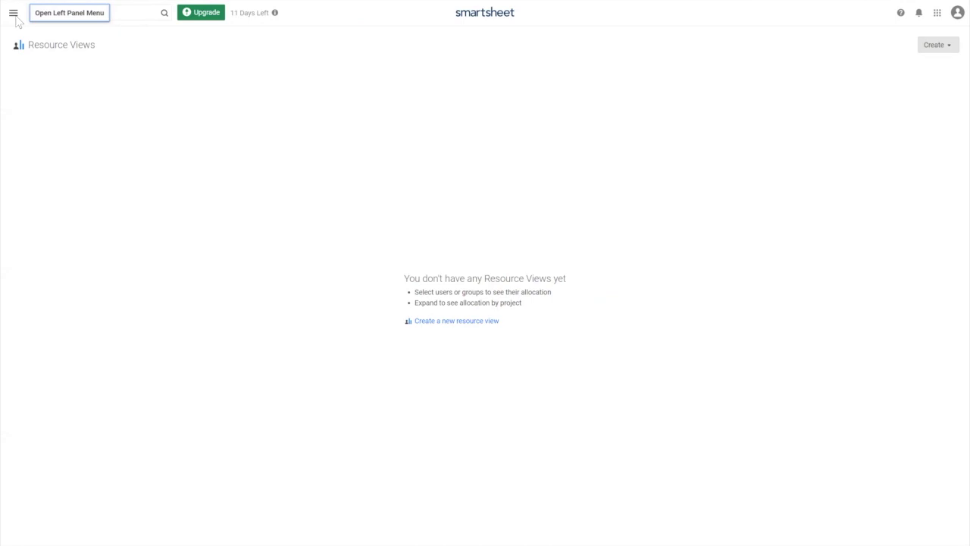
pyautogui.click(12, 13)
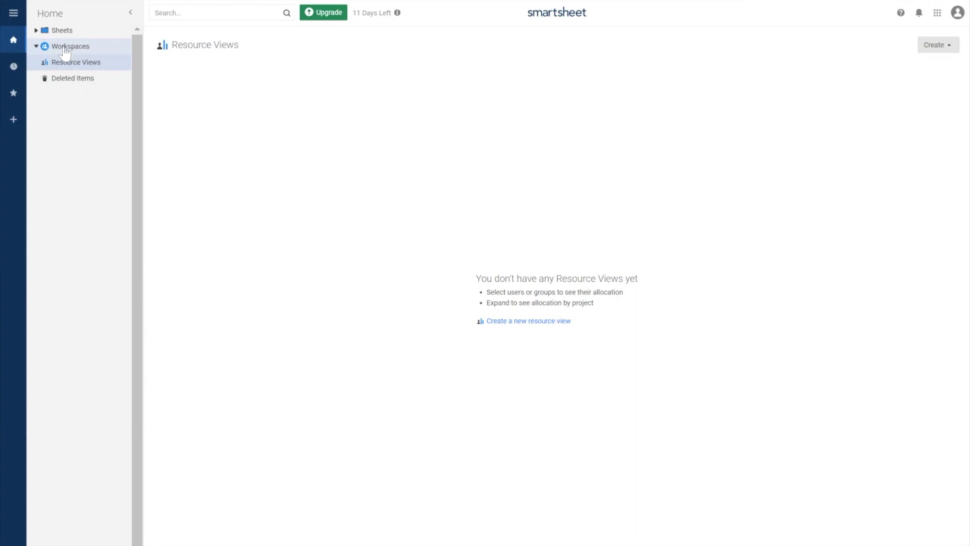
pyautogui.rightClick(65, 51)
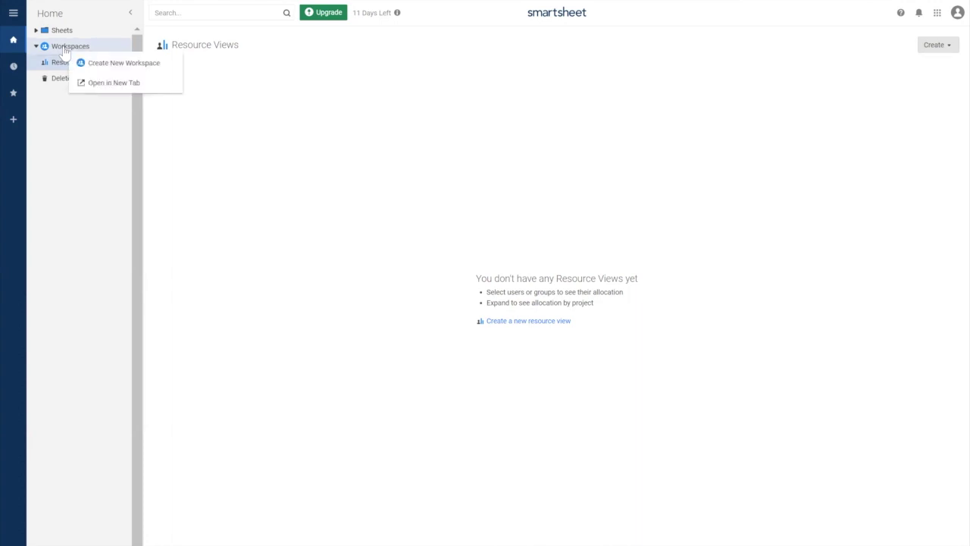
pyautogui.click(118, 65)
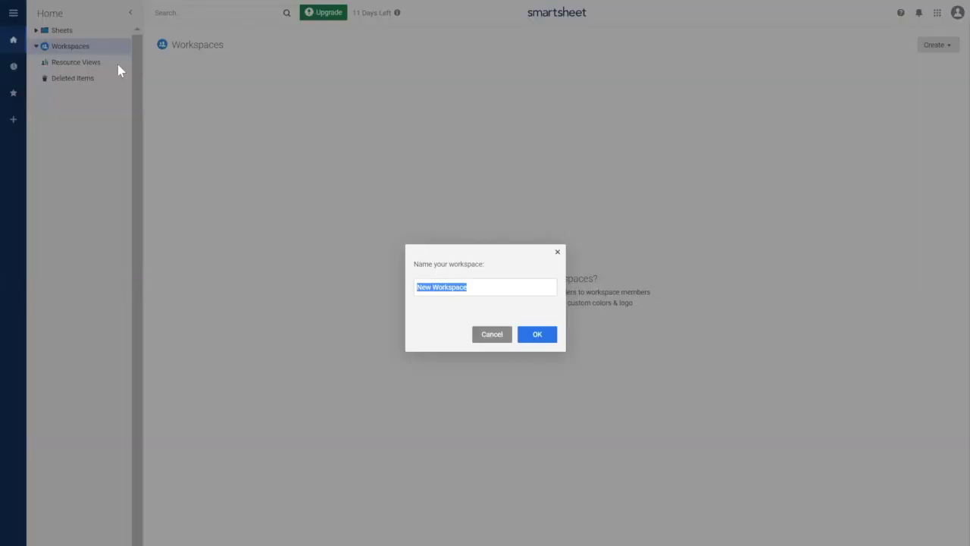
pyautogui.write('Building a new house')
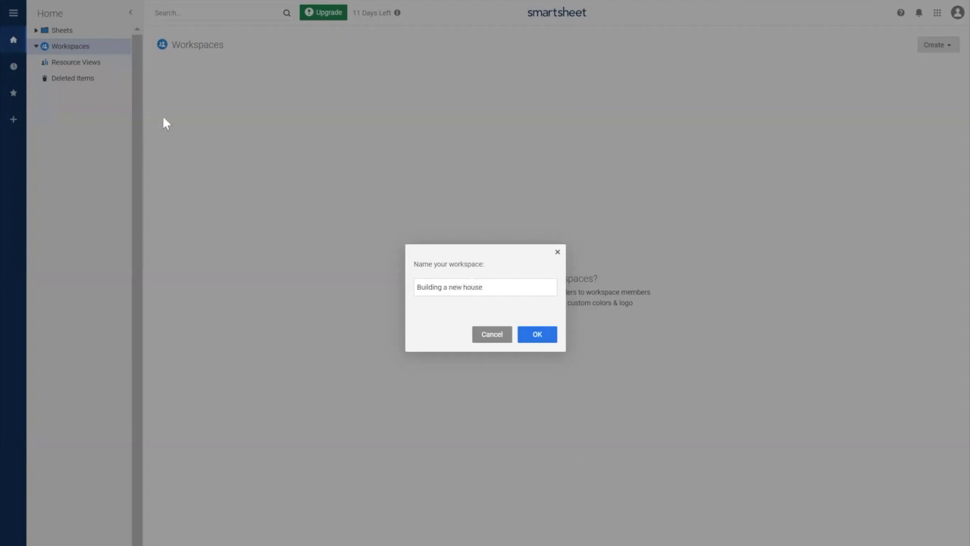
pyautogui.click(540, 336)
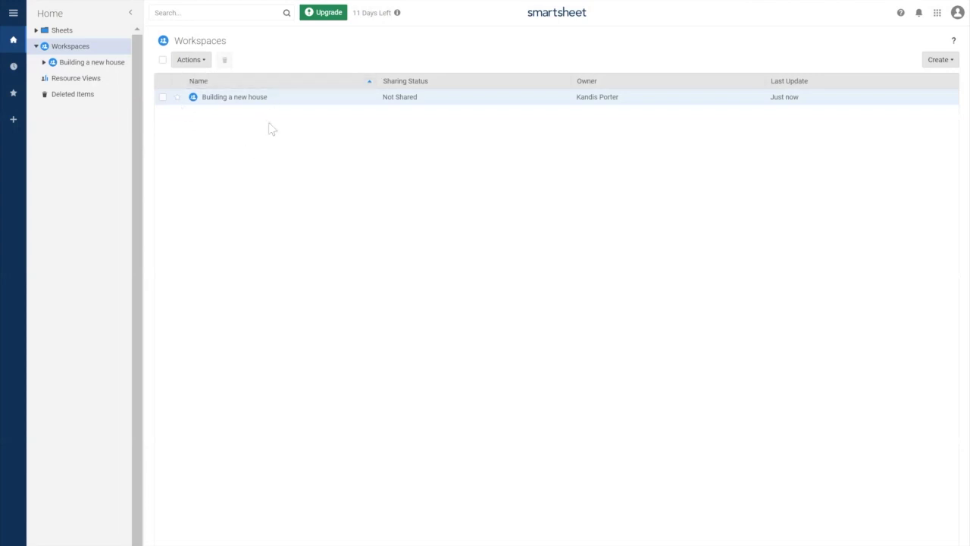
# Create a Project sheet named "Building a new house - project plan" in the "Building a new house" workspace.
pyautogui.click(240, 97)
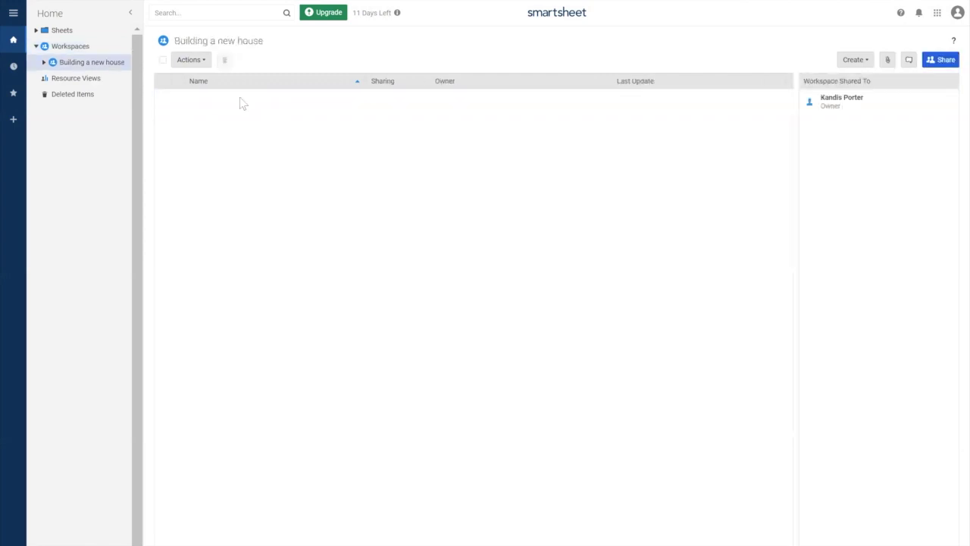
pyautogui.click(868, 62)
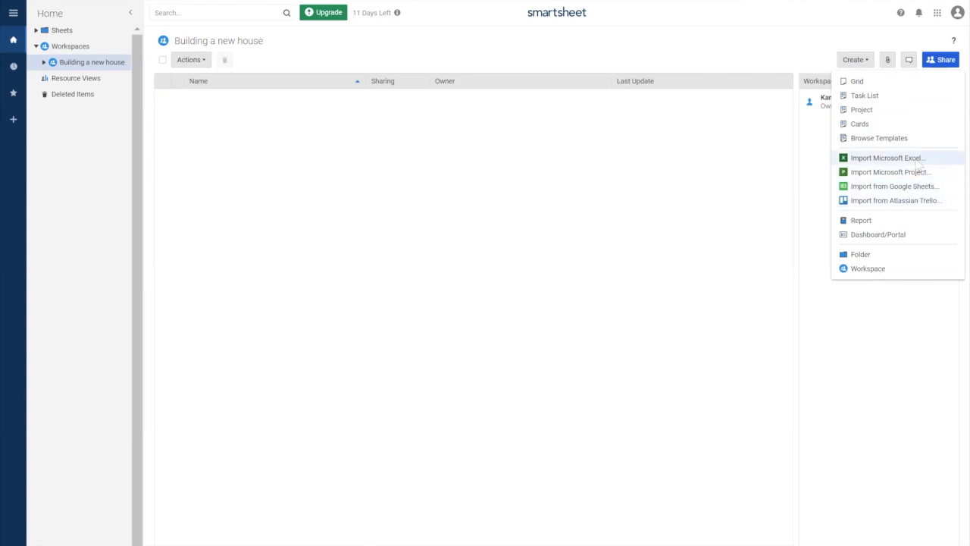
pyautogui.click(932, 112)
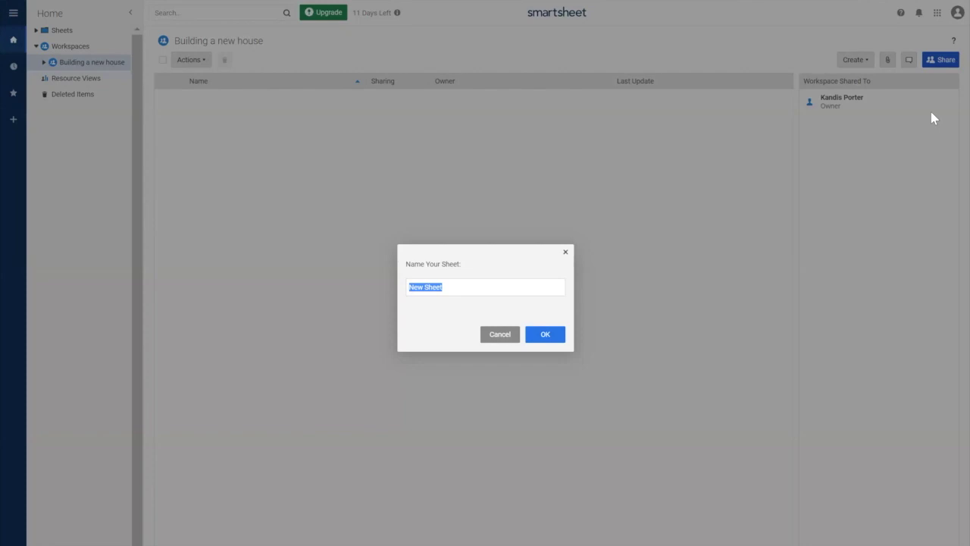
pyautogui.write('Building a new house ')
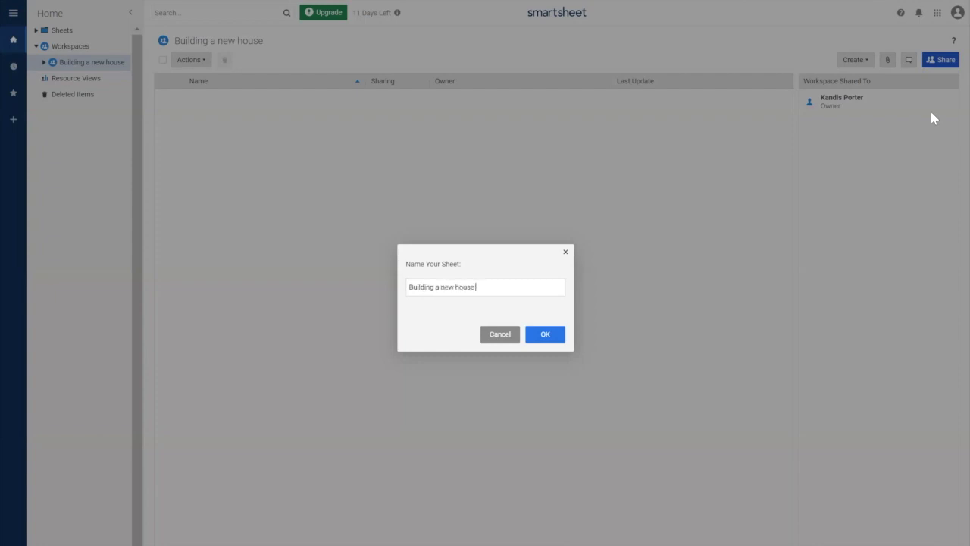
pyautogui.write('- project plan')
pyautogui.click(557, 336)
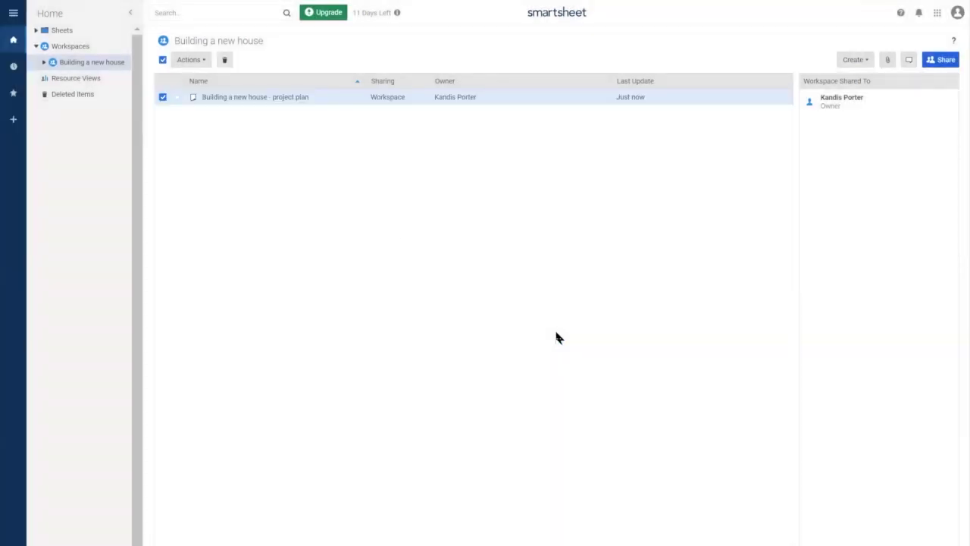
# Open the "Building a new house - project plan" sheet and switch it to Grid View.
pyautogui.click(277, 98)
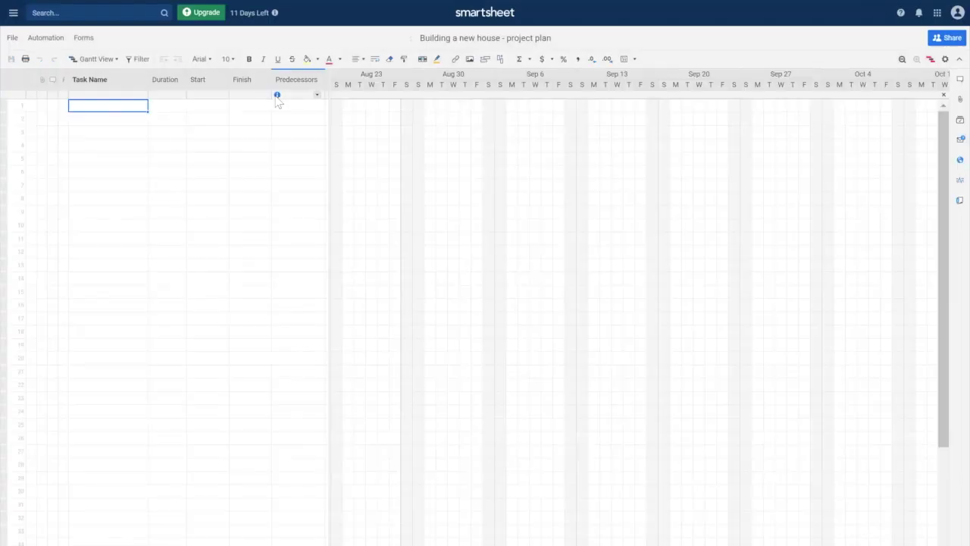
pyautogui.moveTo(277, 100)
pyautogui.click(119, 61)
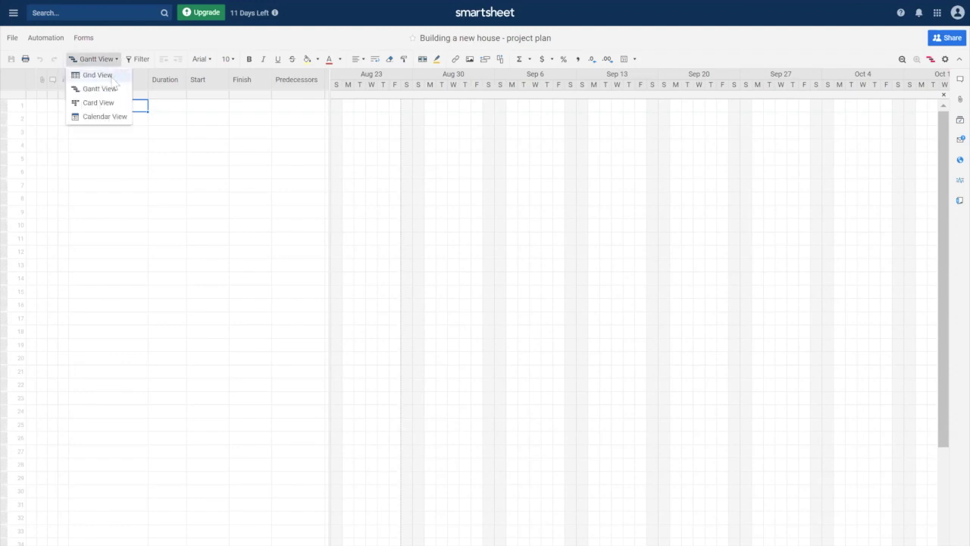
pyautogui.click(97, 75)
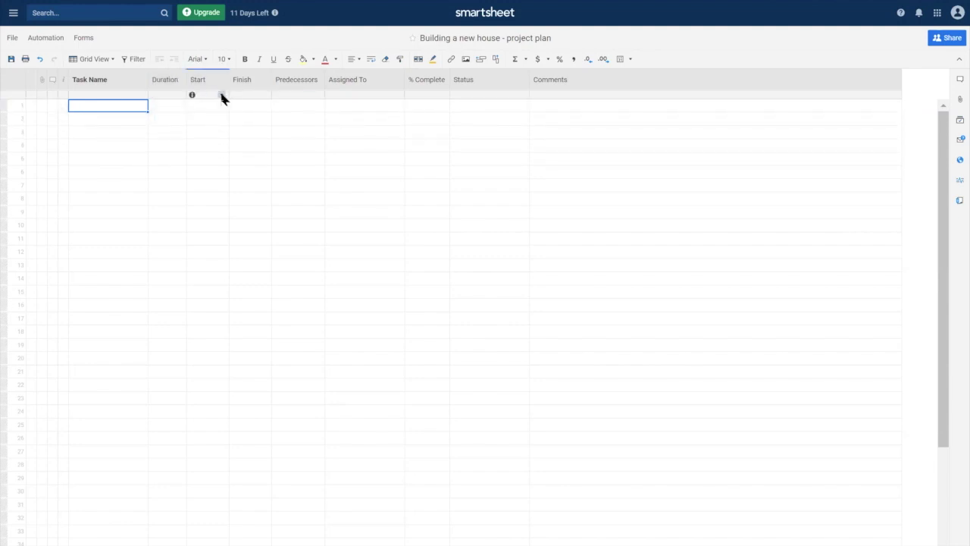
# Examine the calendar date pickers of the Start and Finish cells in row 1.
pyautogui.click(215, 106)
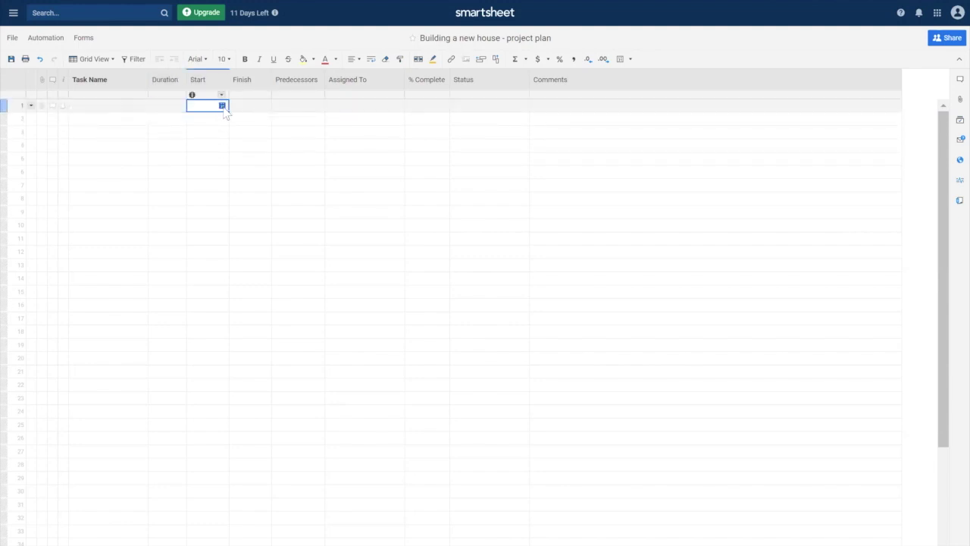
pyautogui.click(222, 106)
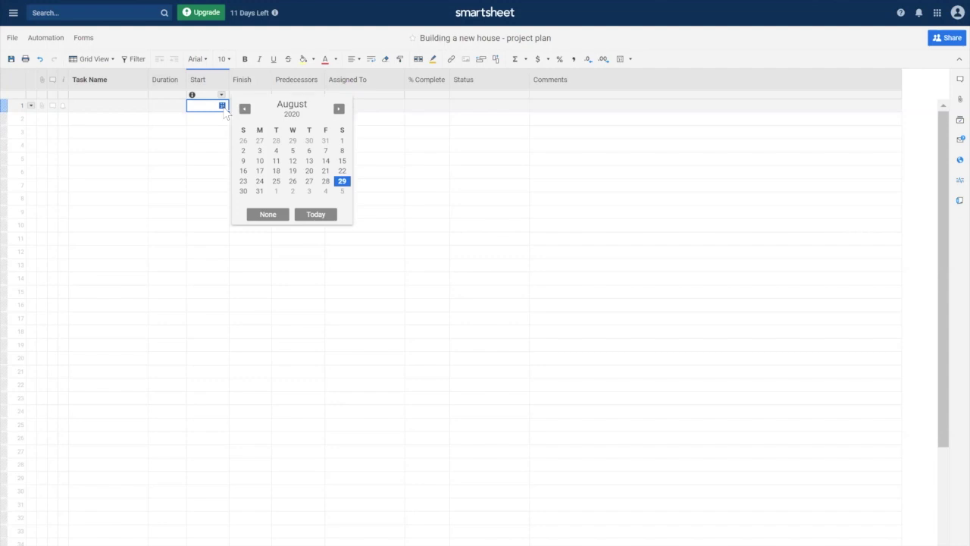
pyautogui.click(252, 81)
pyautogui.click(247, 106)
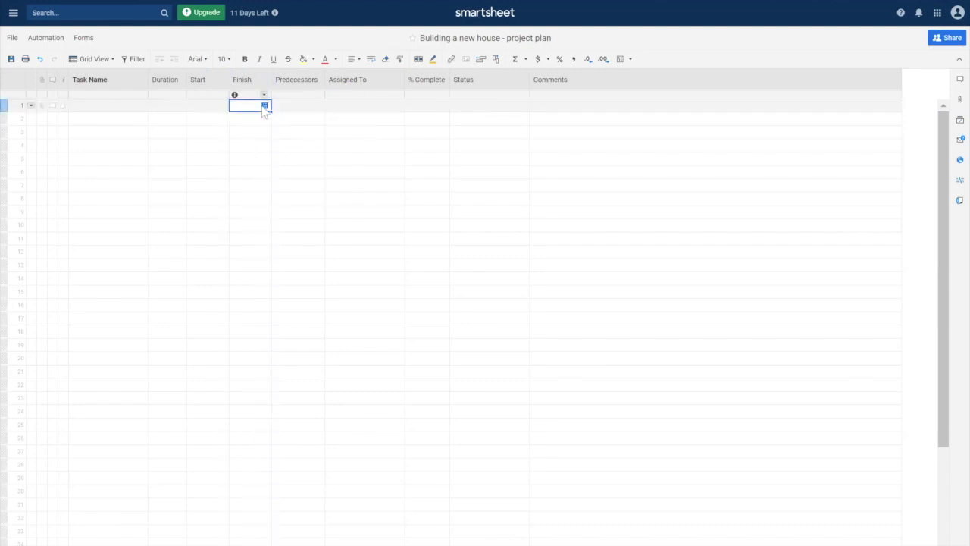
pyautogui.click(264, 105)
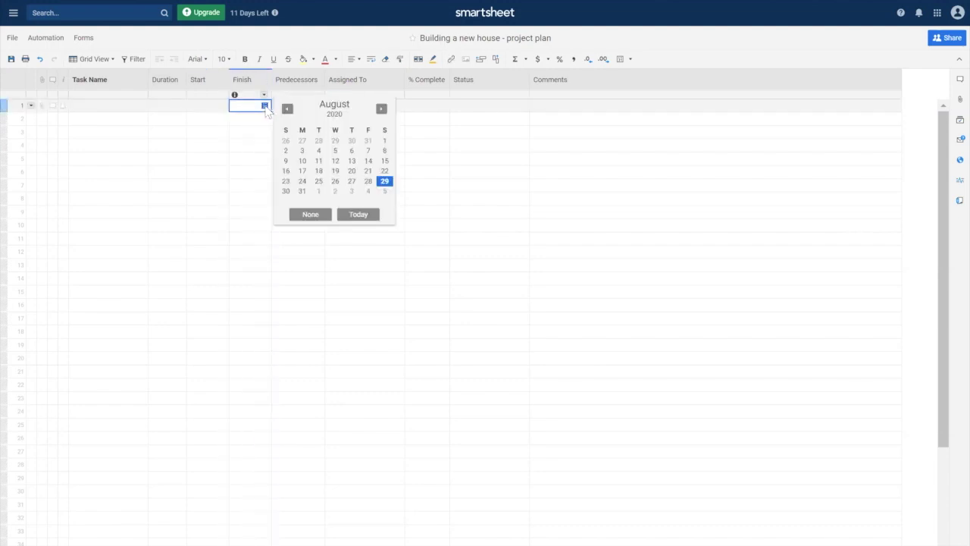
pyautogui.click(241, 146)
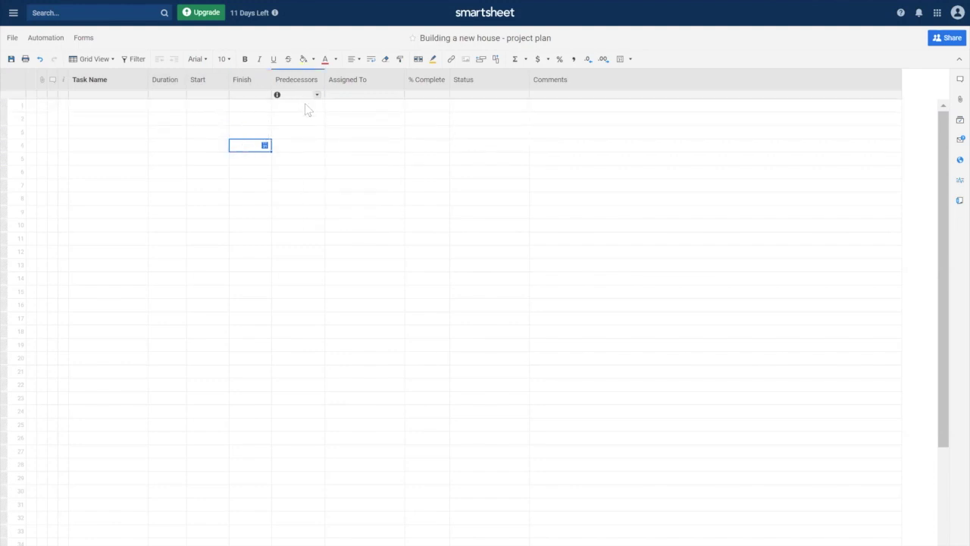
# Enter 1 as the predecessor of row 2.
pyautogui.click(305, 104)
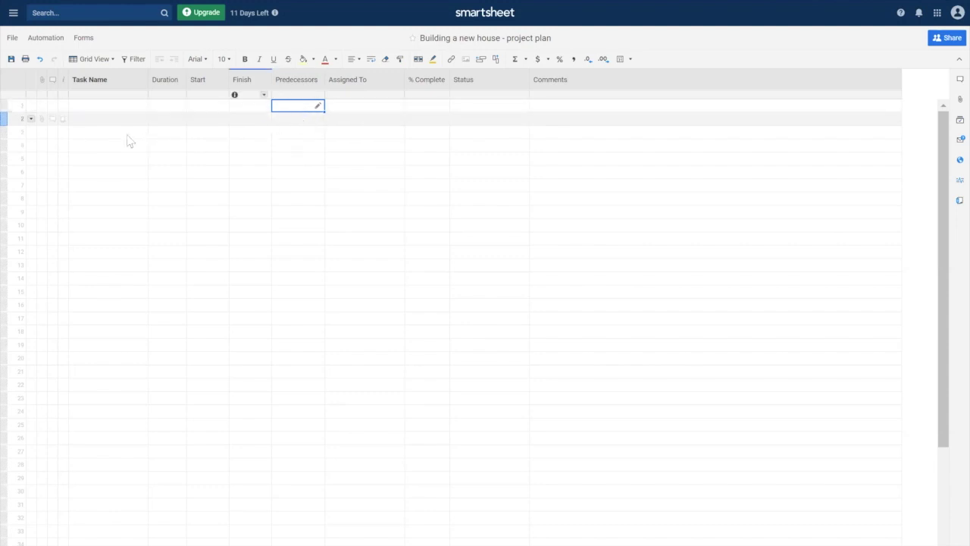
pyautogui.click(300, 121)
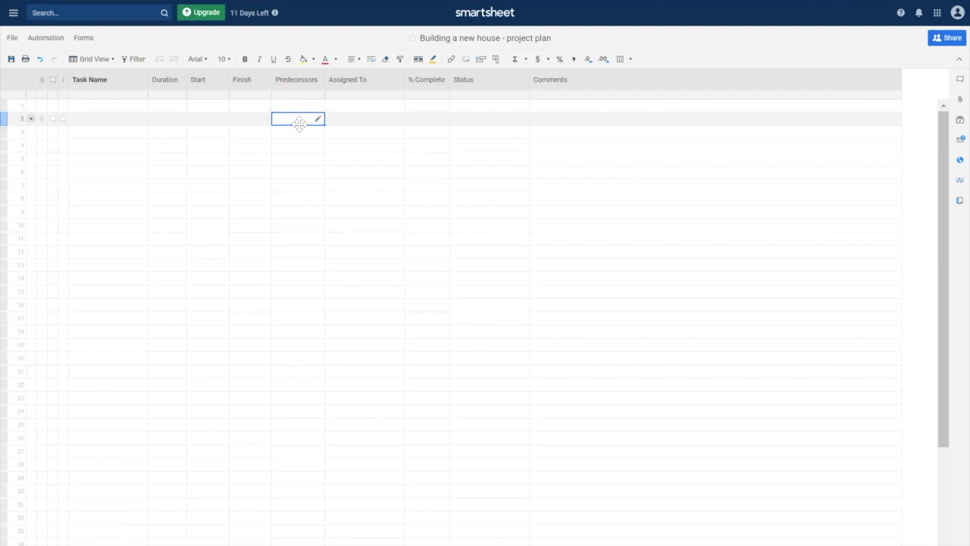
pyautogui.write('1')
pyautogui.press('Return')
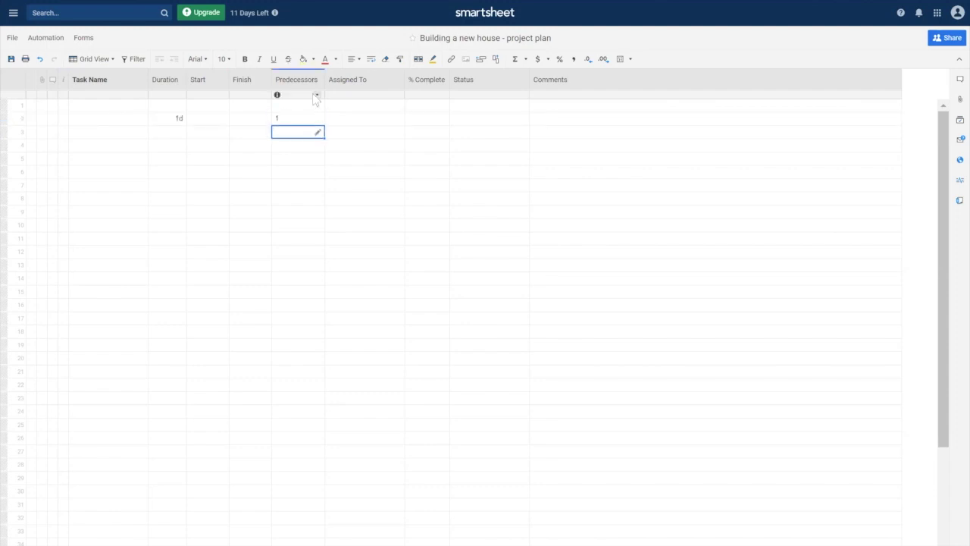
# Examine the Assigned To, % Complete and Status cells of row 2, including the available status choices.
pyautogui.click(365, 117)
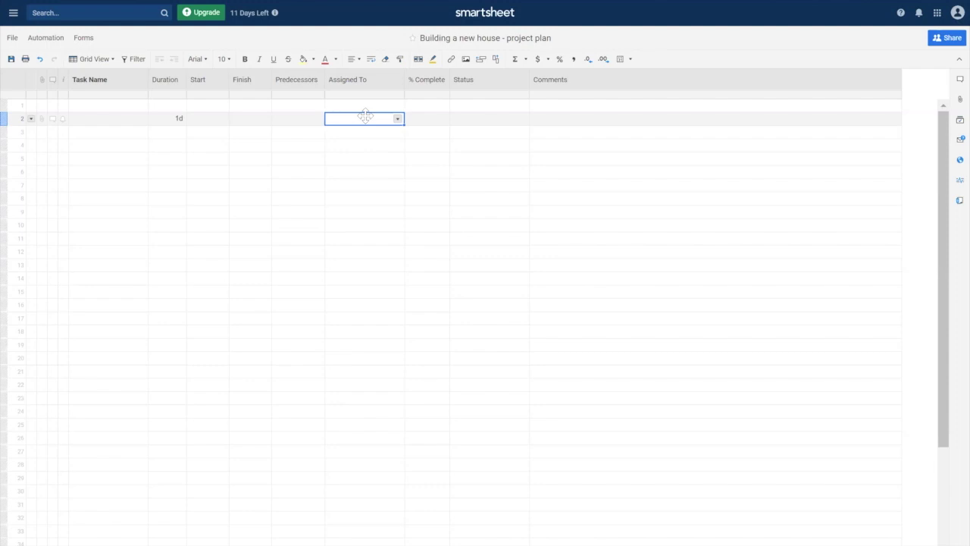
pyautogui.click(427, 118)
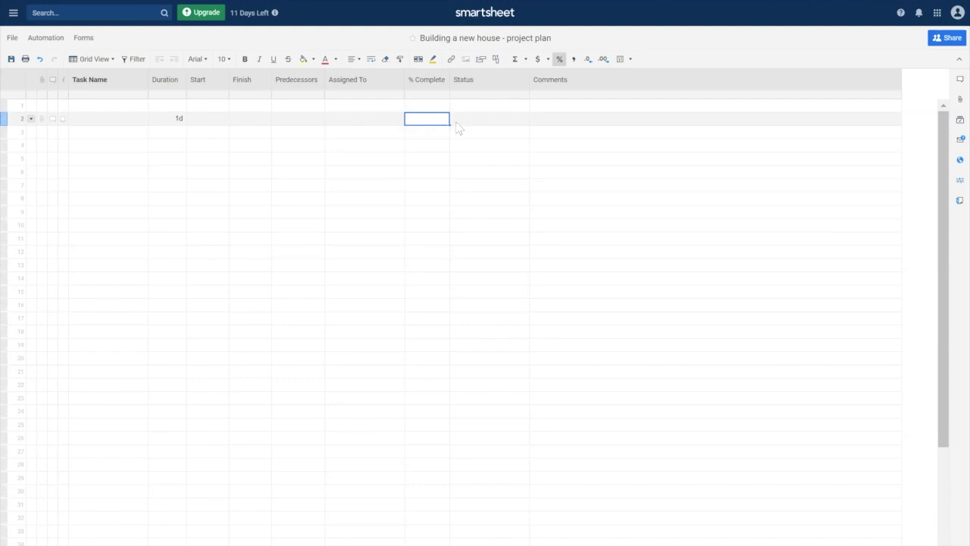
pyautogui.click(488, 120)
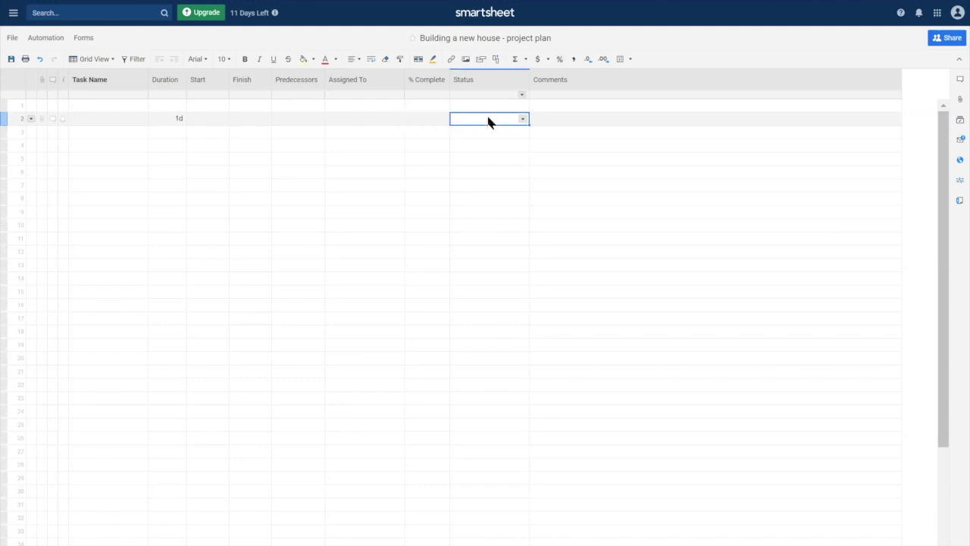
pyautogui.click(523, 119)
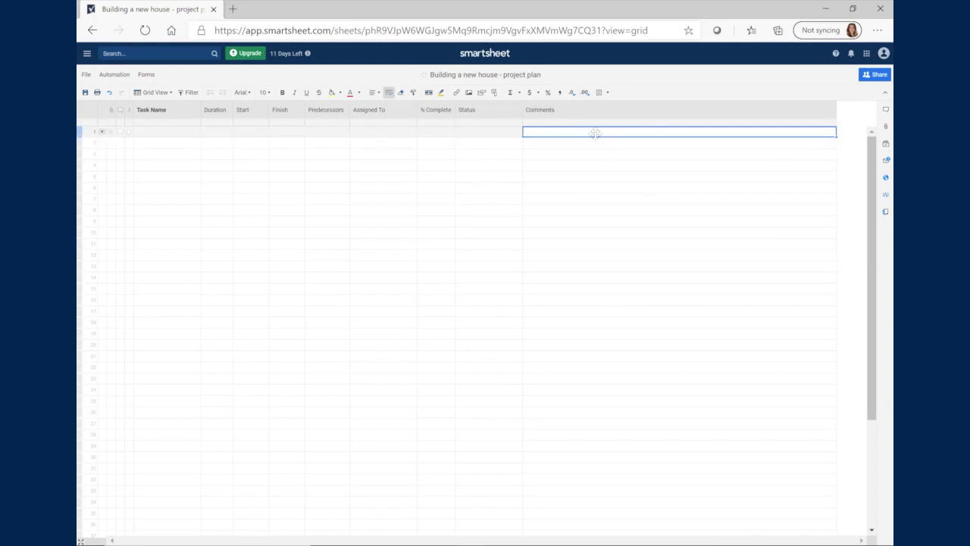
# Post the comment "Project start date is September 1" in the conversation of row 1.
pyautogui.click(120, 131)
pyautogui.write('Project star')
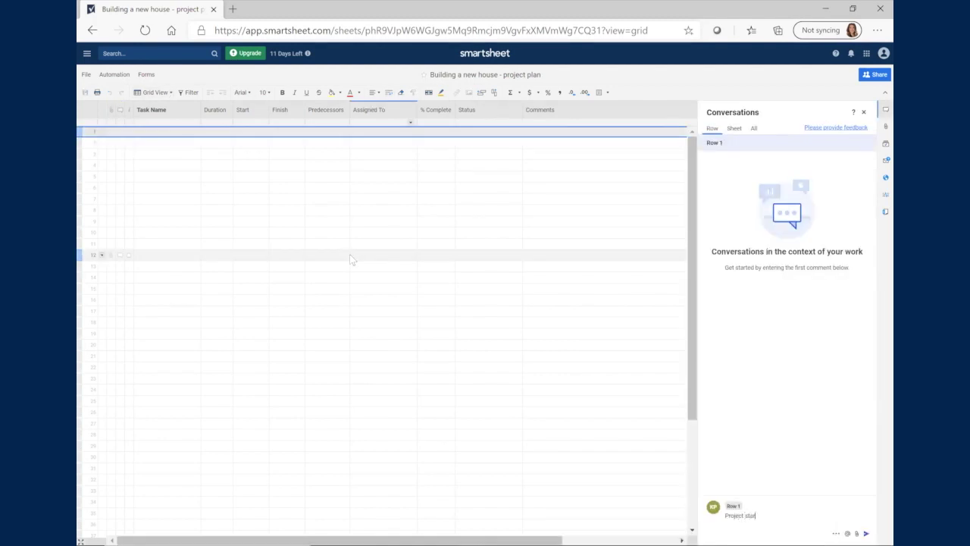
pyautogui.write('t date is September 1')
pyautogui.press('Return')
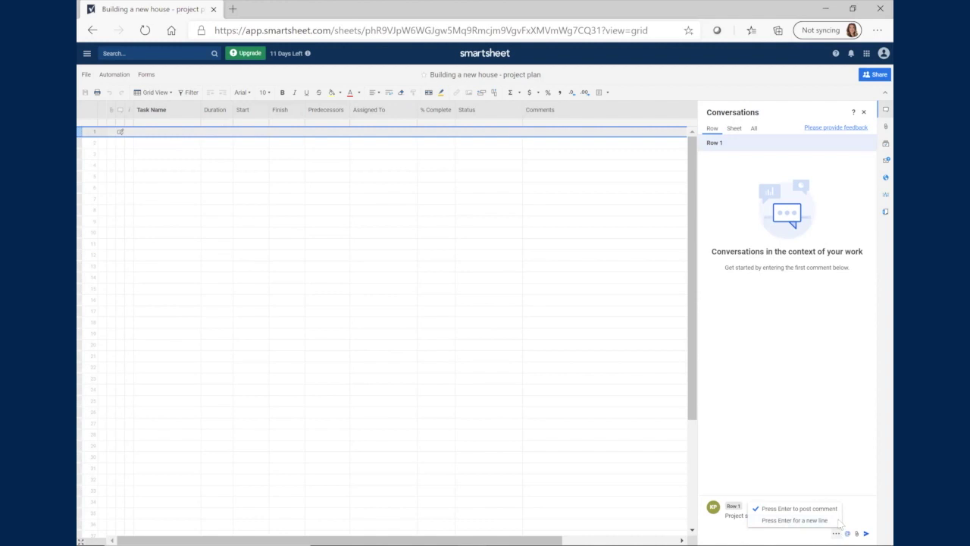
pyautogui.click(866, 533)
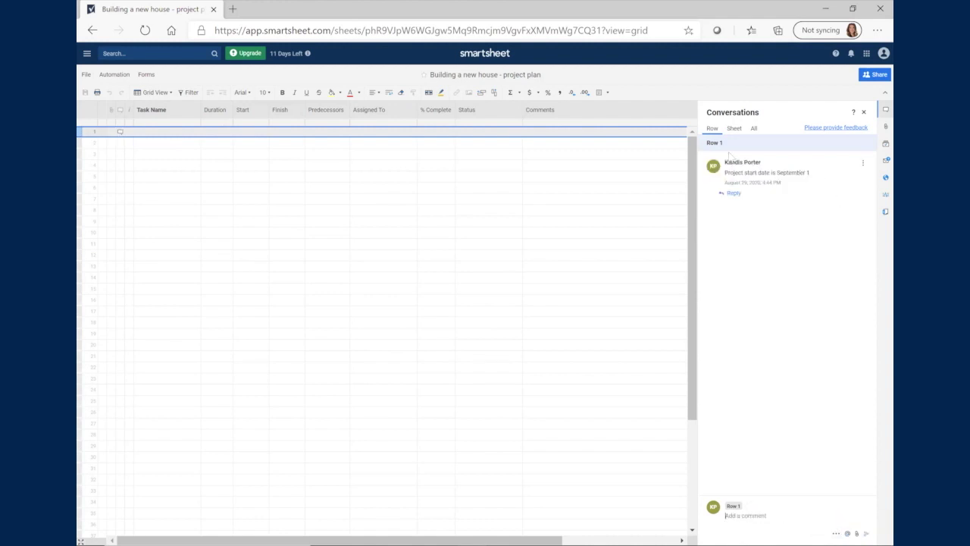
# Reopen the conversation of row 1 and enter "Project start date 9/1" in that row's Comments cell.
pyautogui.click(326, 146)
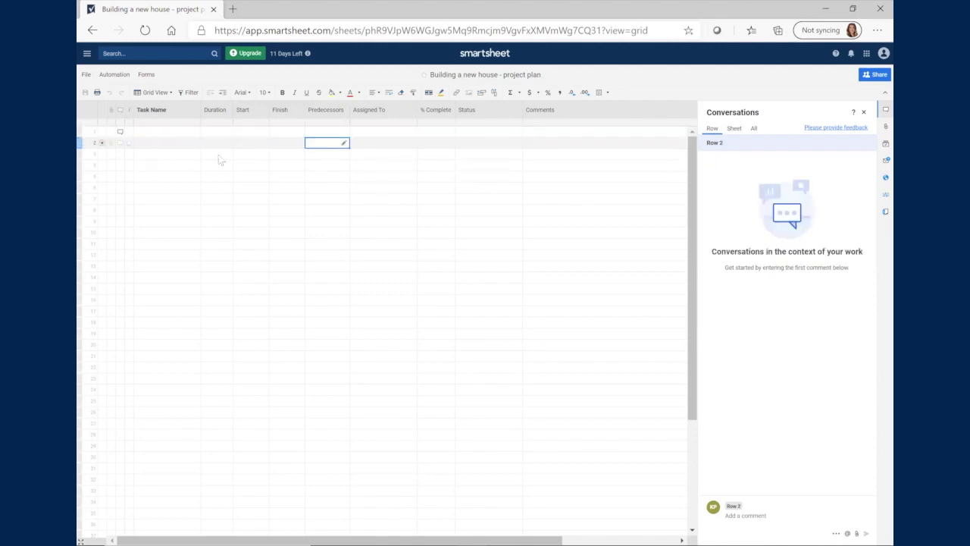
pyautogui.click(120, 132)
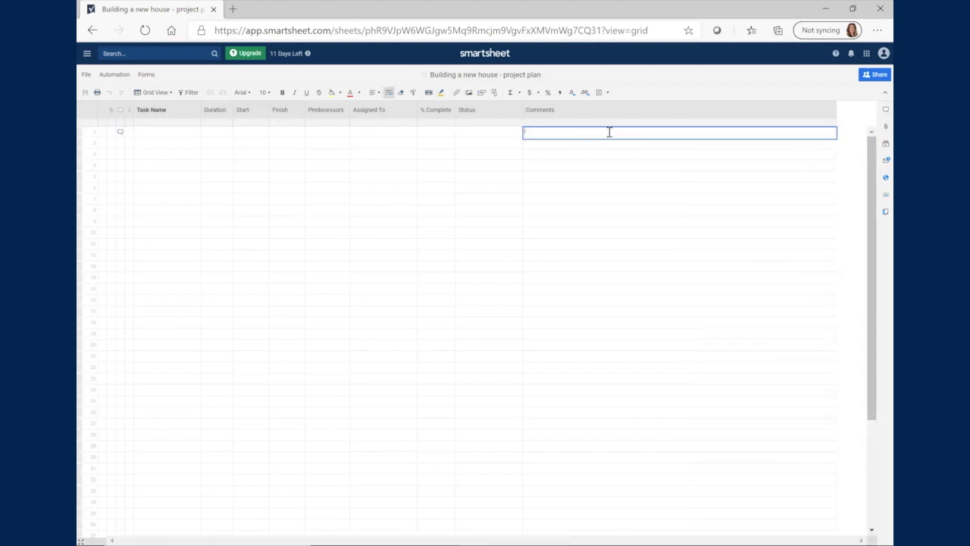
pyautogui.write('Project start date 9/1')
pyautogui.press('Return')
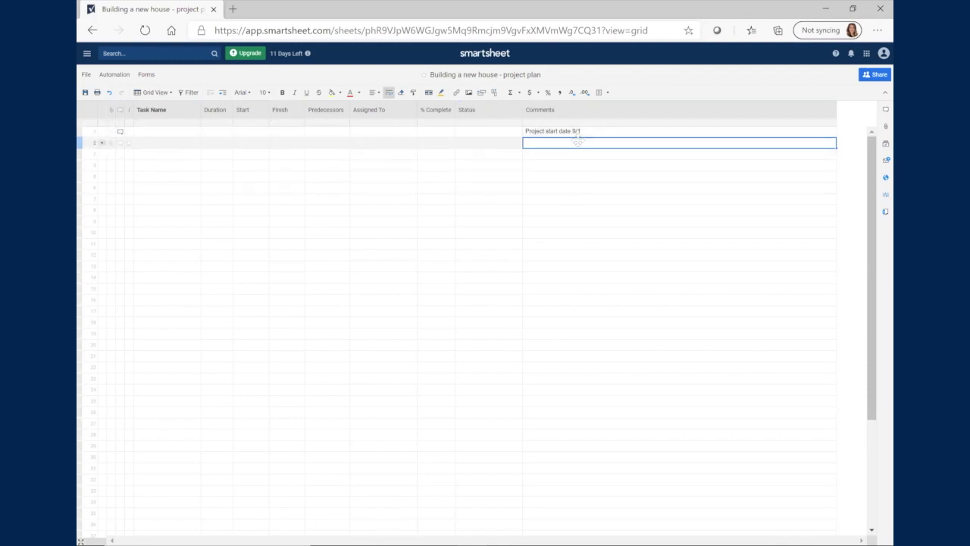
# Review the conversation of row 1 and clear the text from that row's Comments cell.
pyautogui.click(121, 132)
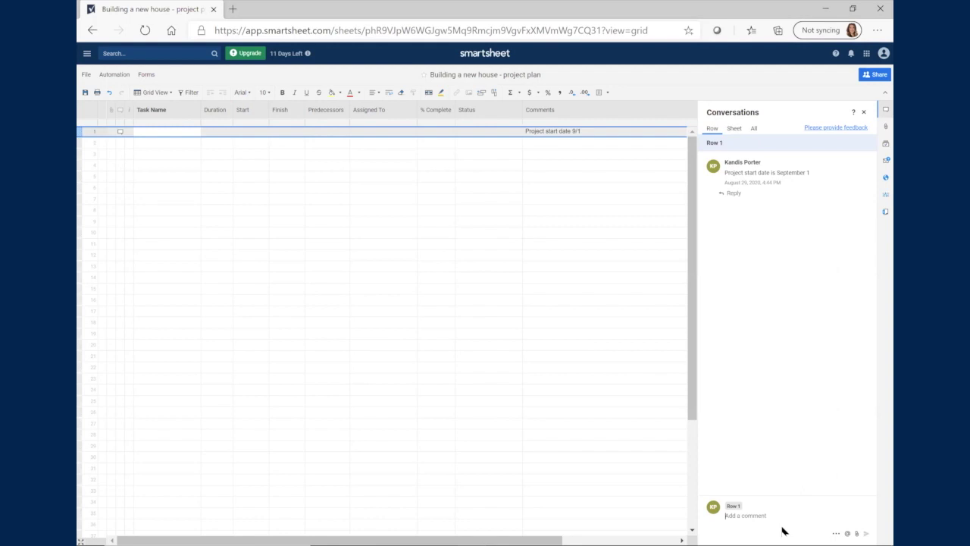
pyautogui.click(581, 132)
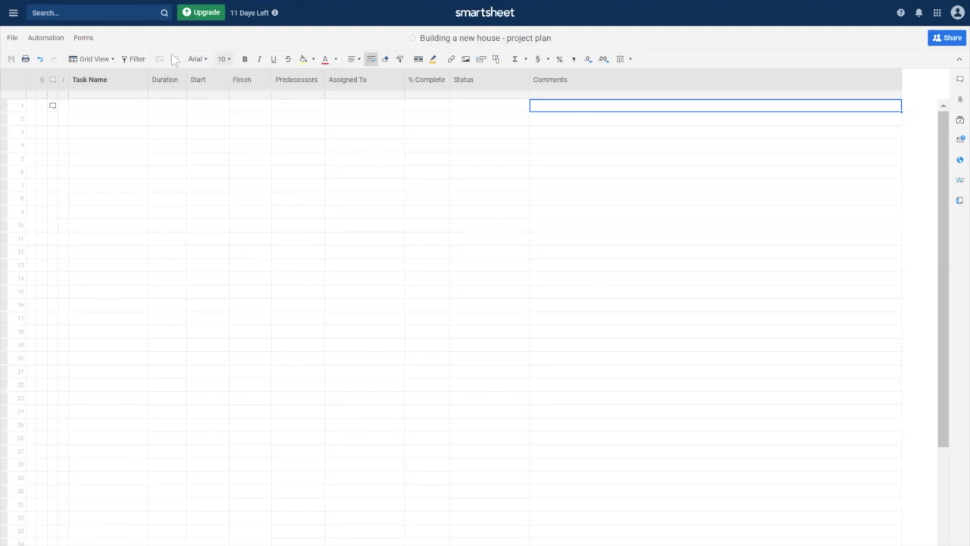
# Review the available sheet views and the fields for creating a new filter, leaving both without changes.
pyautogui.click(111, 60)
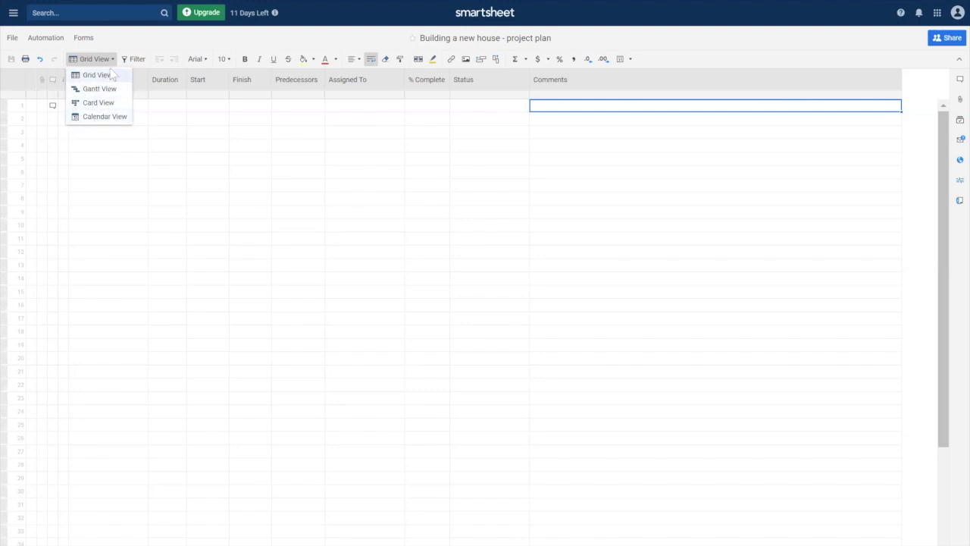
pyautogui.click(113, 61)
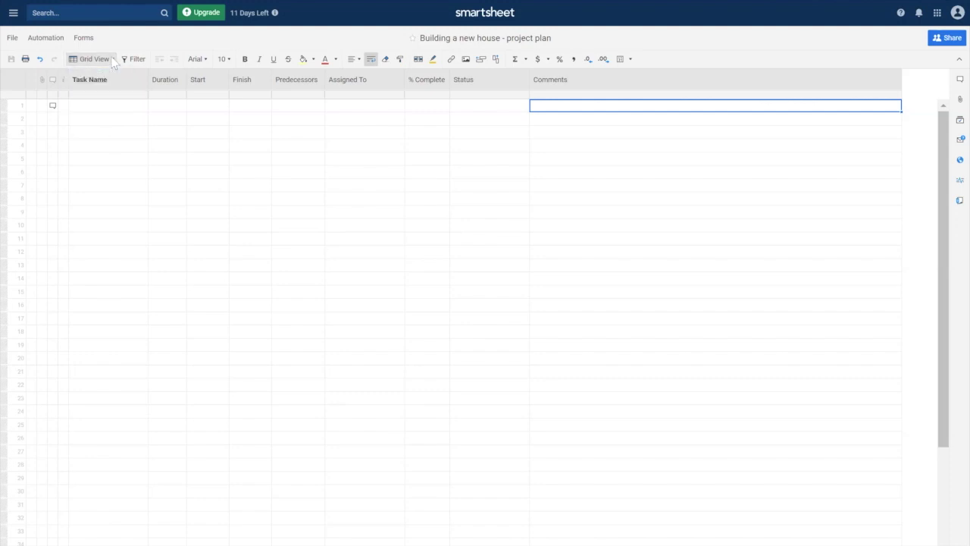
pyautogui.click(139, 59)
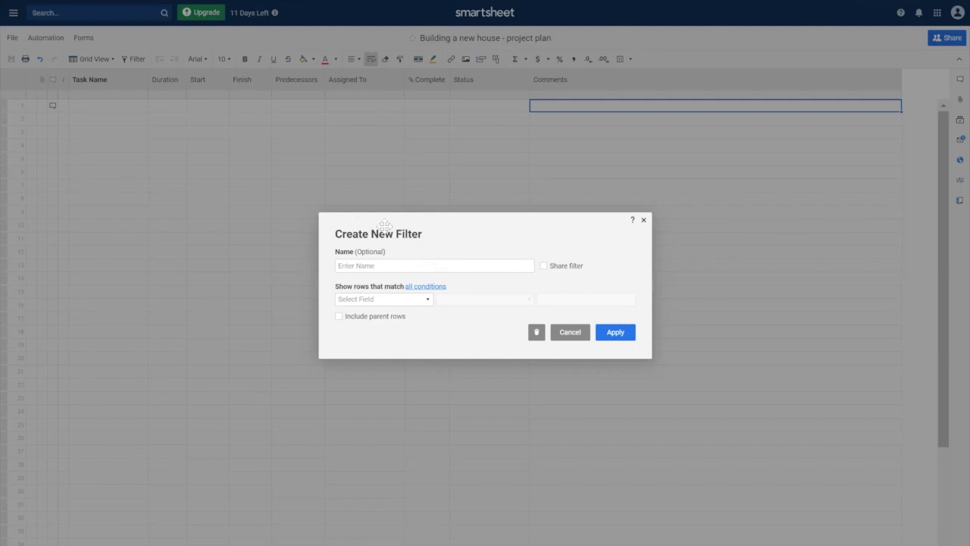
pyautogui.press('Escape')
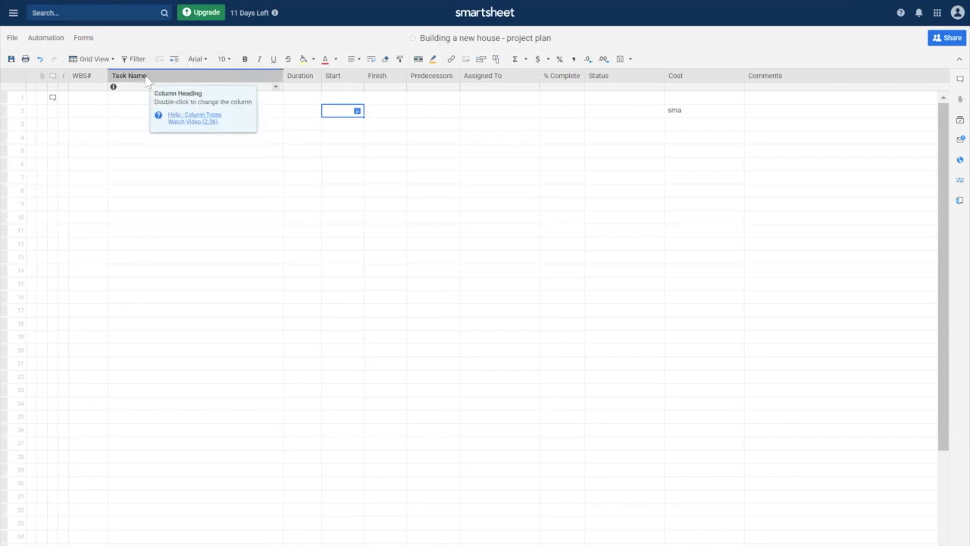
# Open the working-day details in the sheet's project settings, toggle Friday as a working day and set the length of day to 10 hours.
pyautogui.click(276, 88)
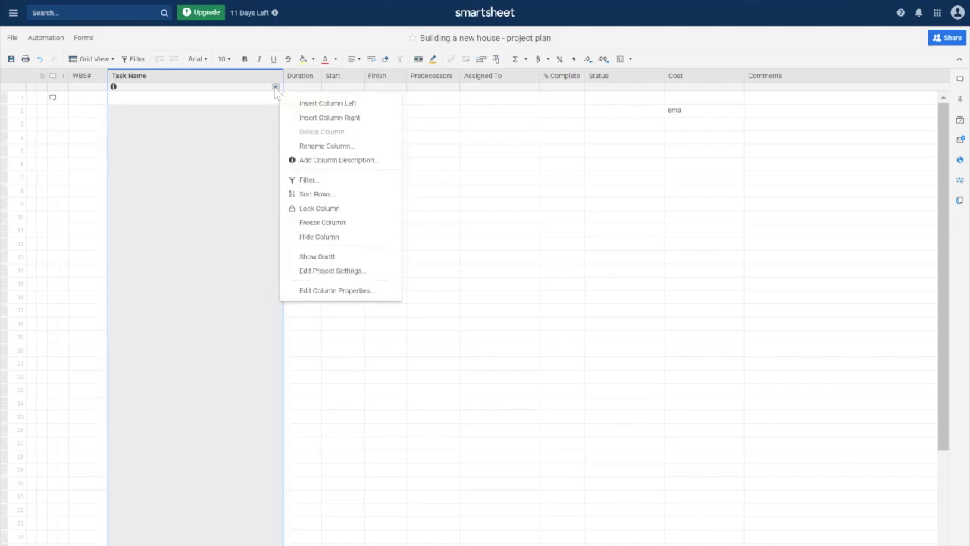
pyautogui.click(382, 280)
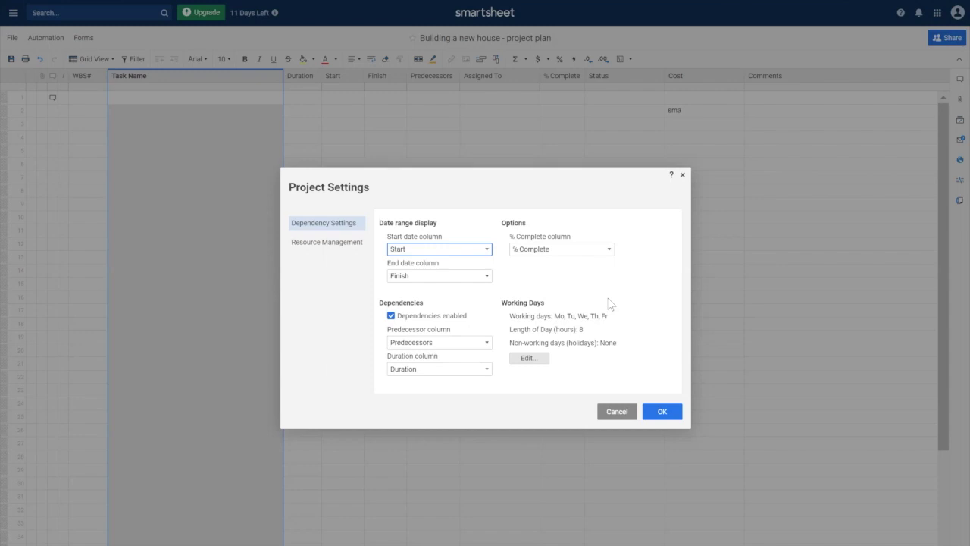
pyautogui.click(529, 358)
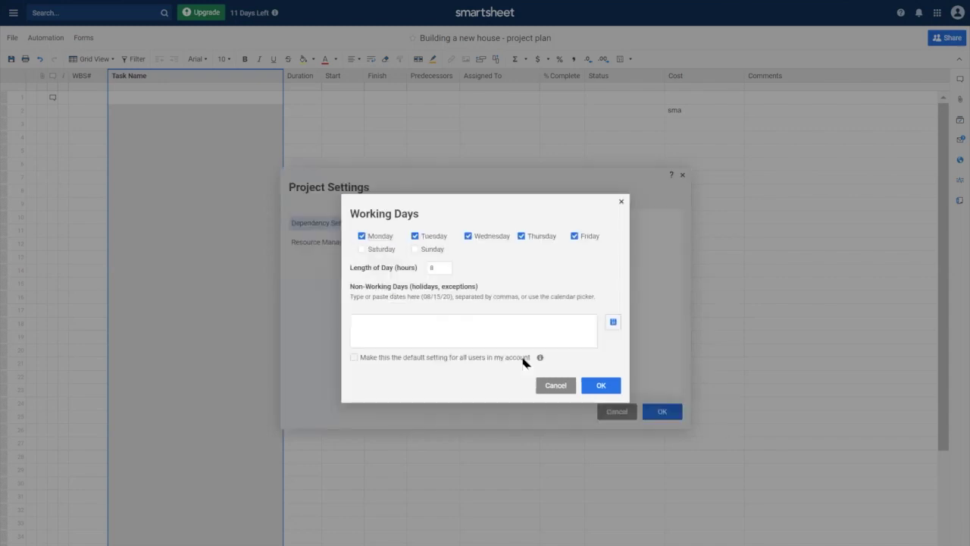
pyautogui.click(576, 237)
pyautogui.doubleClick(433, 267)
pyautogui.write('10')
# Set the length of day to 8 hours and accept the working-day settings.
pyautogui.doubleClick(436, 268)
pyautogui.write('8')
pyautogui.click(602, 386)
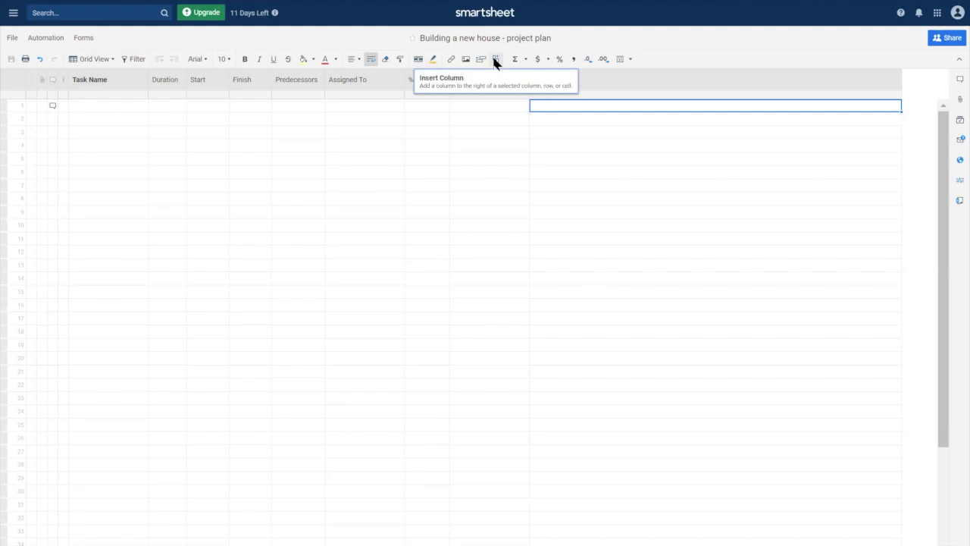
# Insert a Text/Number column named "WBS#" directly before the Task Name column.
pyautogui.rightClick(105, 87)
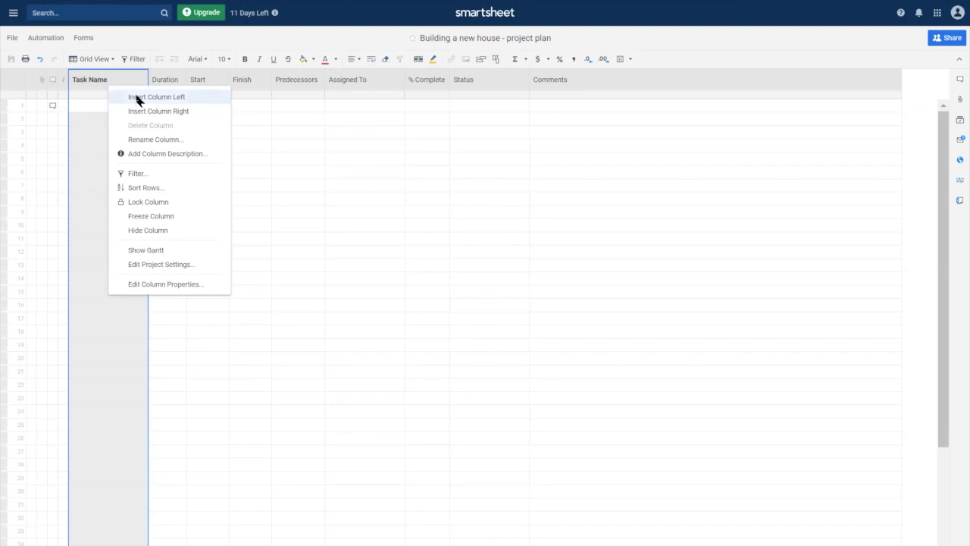
pyautogui.click(139, 101)
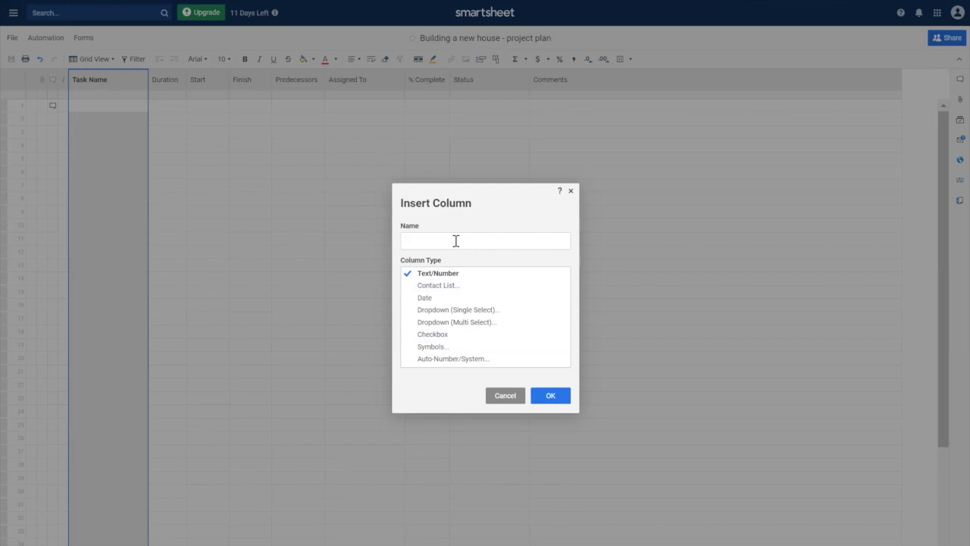
pyautogui.write('WBS#')
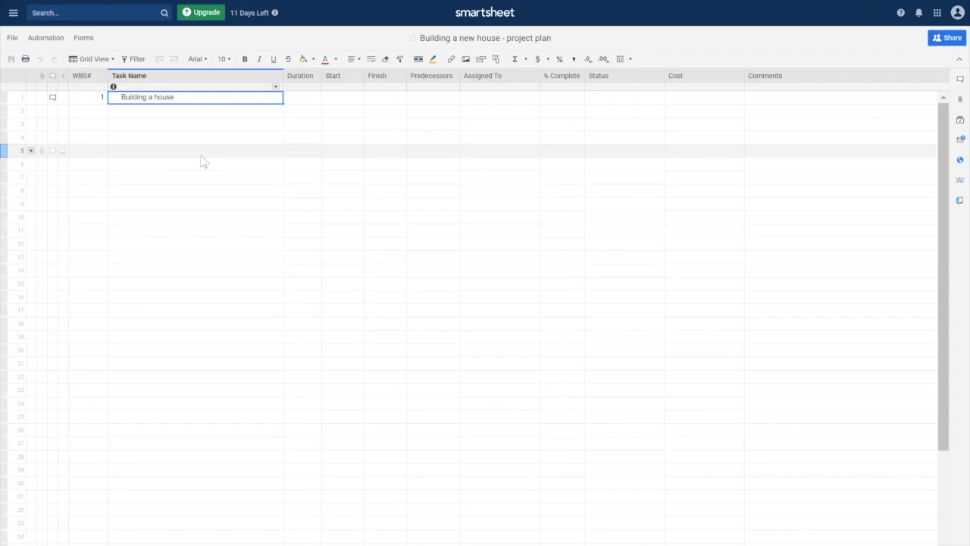
# Fill row 2 with WBS# 1.1 and the task name "Management".
pyautogui.click(95, 114)
pyautogui.write('1.1')
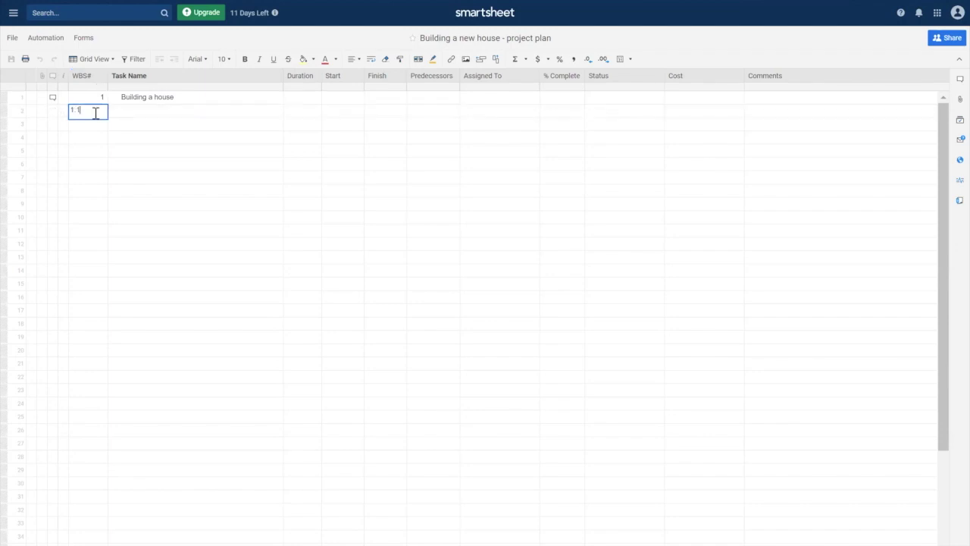
pyautogui.press('Tab')
pyautogui.write('Management')
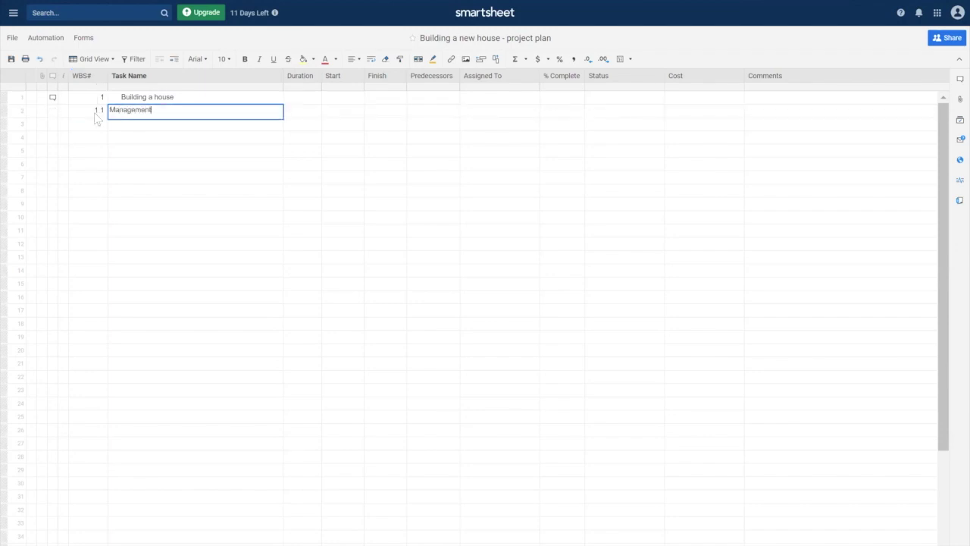
pyautogui.press('Return')
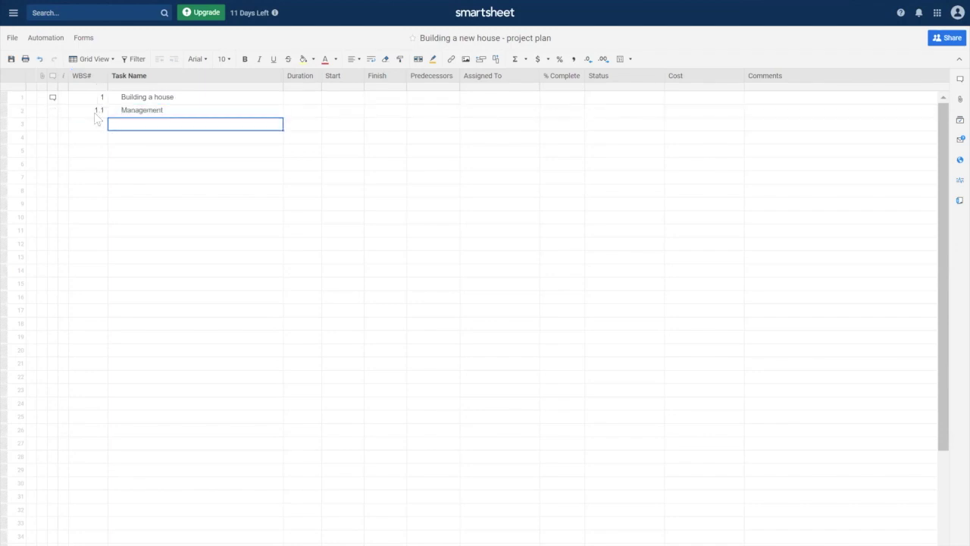
# Indent the Management task so it becomes a child of "Building a house".
pyautogui.click(194, 111)
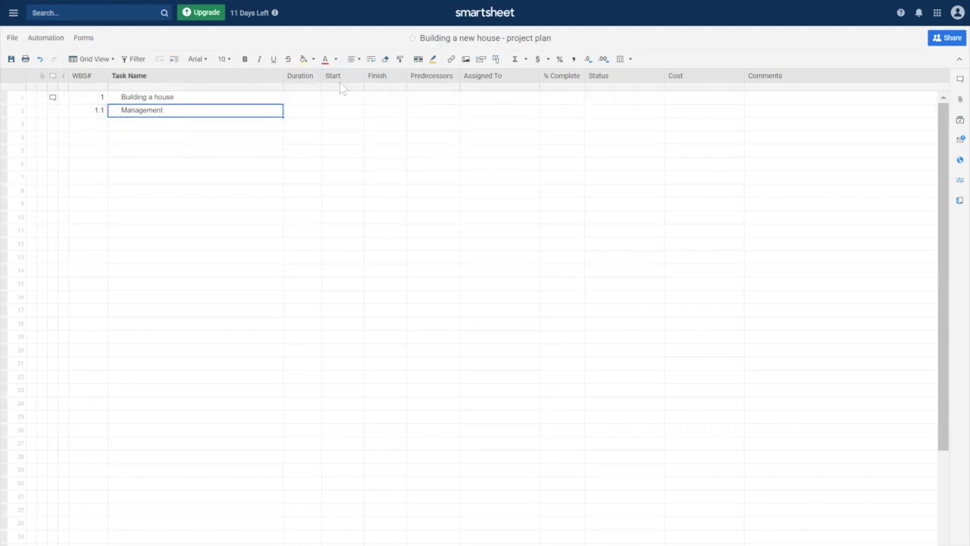
pyautogui.click(174, 60)
pyautogui.click(306, 114)
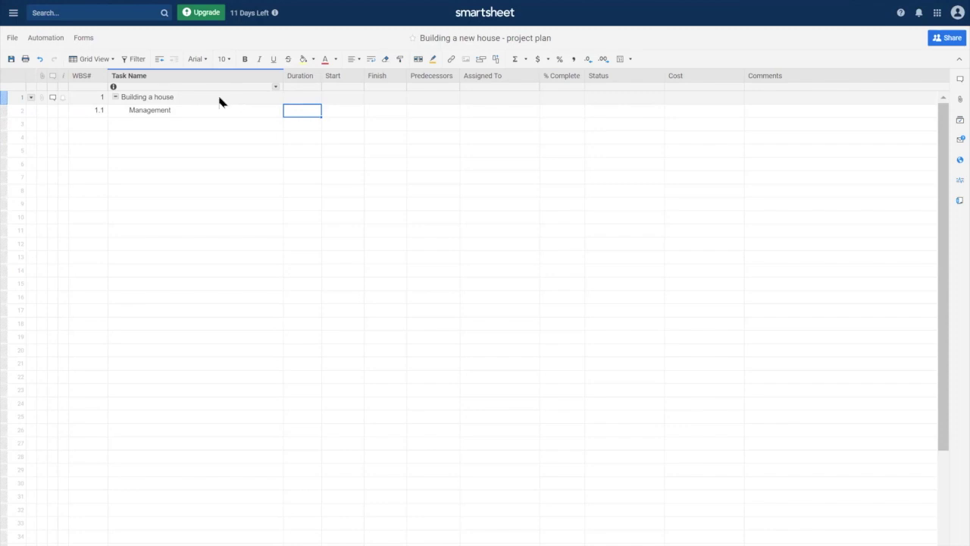
# Enter the task names "Hire architect", "Approve designs" and "Hire engineer" in rows 3 to 5.
pyautogui.moveTo(220, 99); pyautogui.dragTo(211, 447)
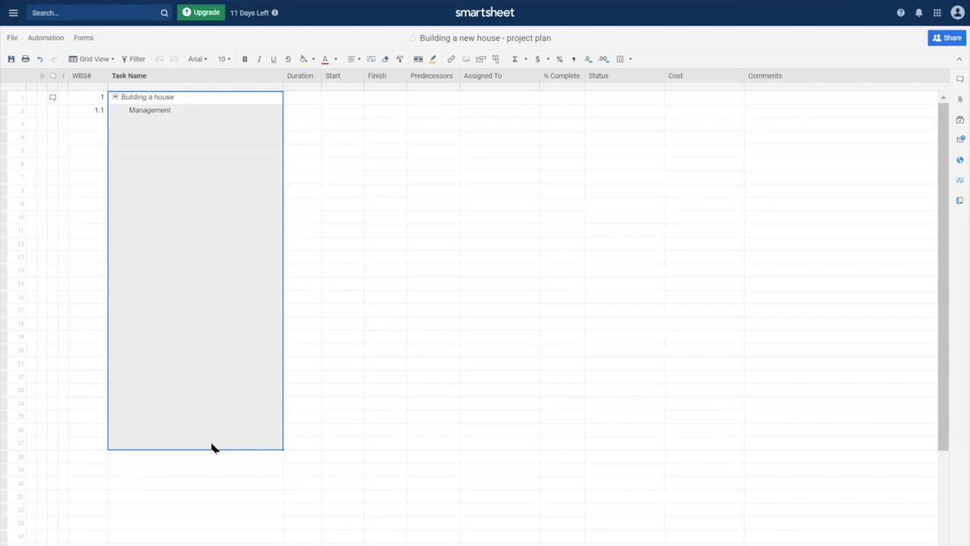
pyautogui.click(147, 125)
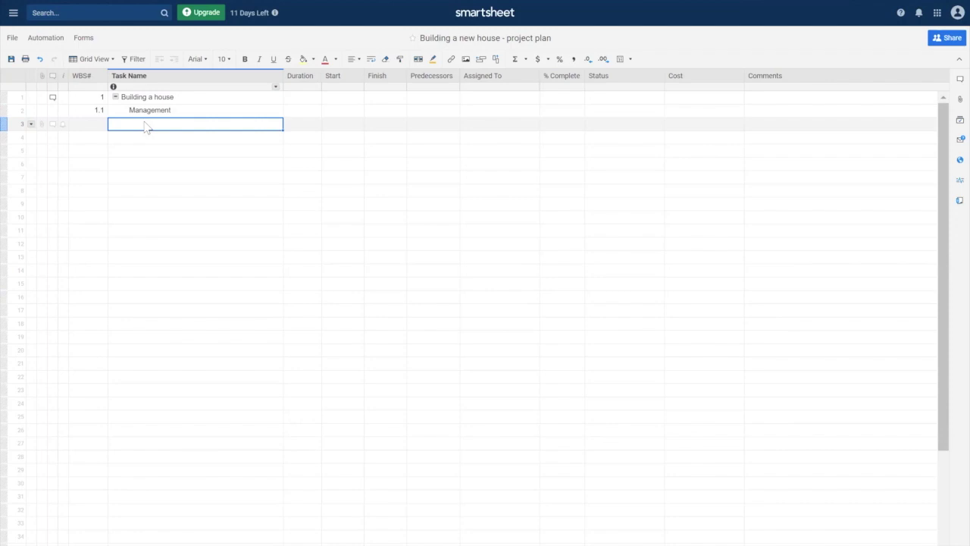
pyautogui.write('Hire')
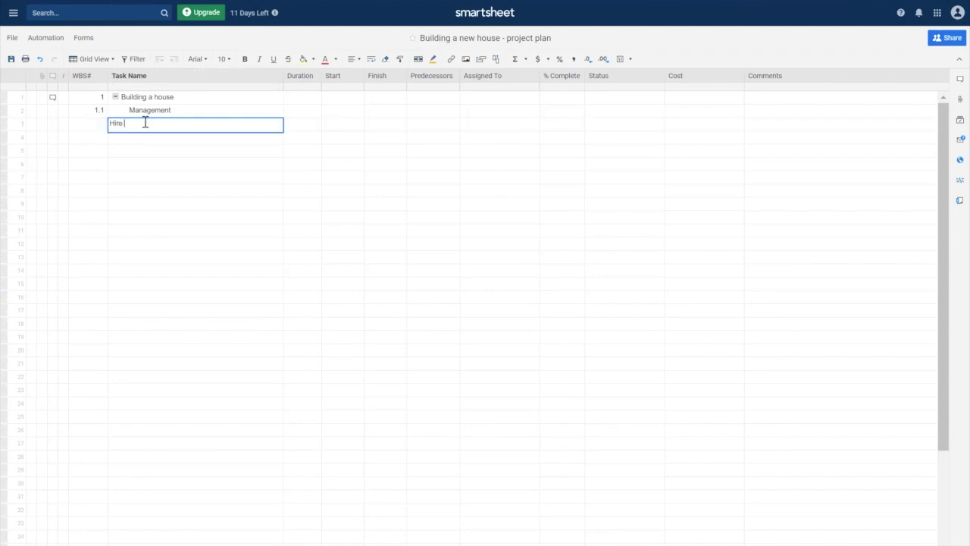
pyautogui.write(' architect')
pyautogui.press('Return')
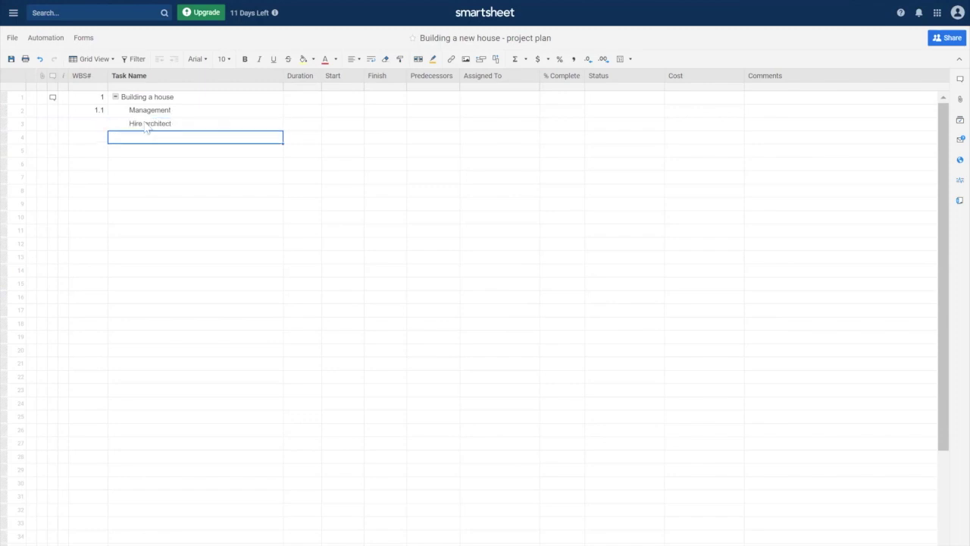
pyautogui.write('Approve ')
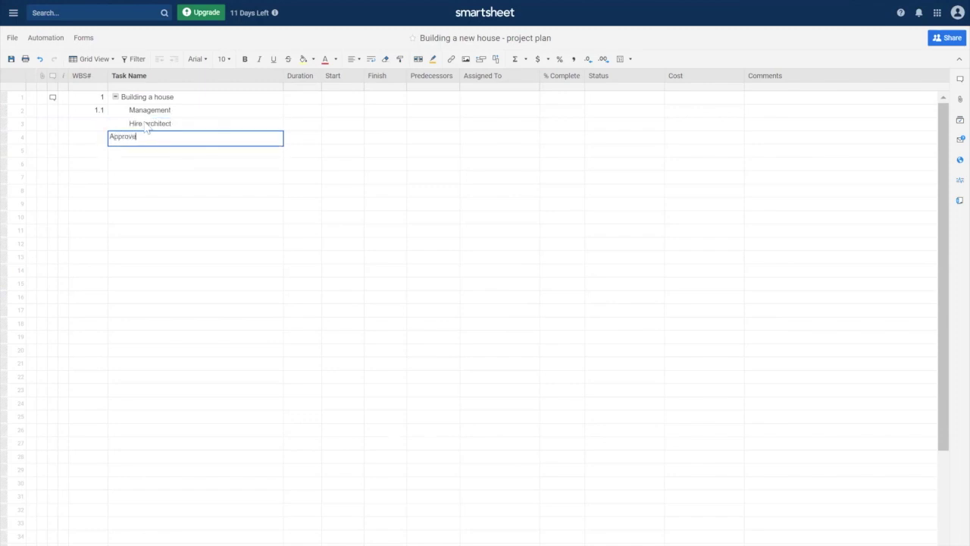
pyautogui.write('designs')
pyautogui.press('Return')
pyautogui.write('Hire en')
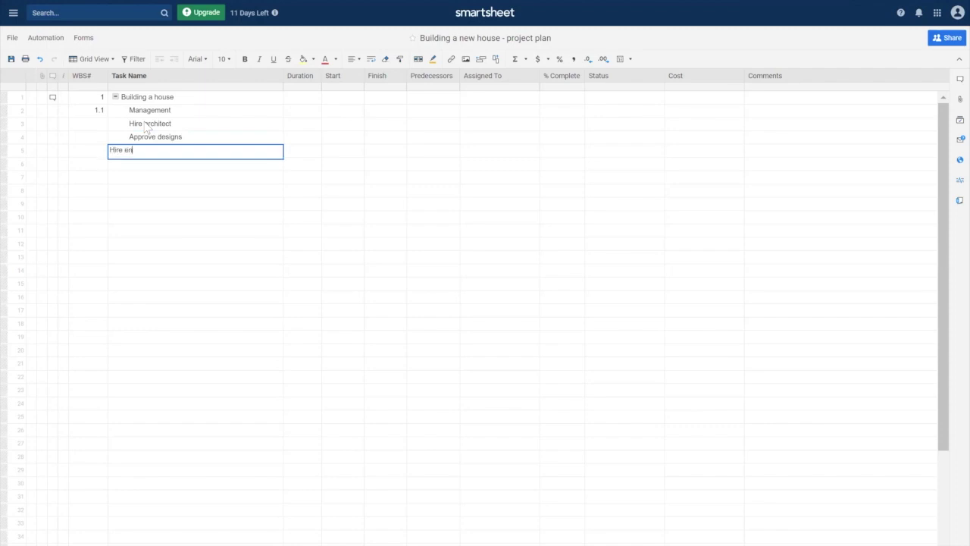
pyautogui.write('gineer')
pyautogui.press('Return')
# Enter the task names "File permits", "Hire contractor" and "Hire landscaper" in rows 6 to 8.
pyautogui.write('File permits')
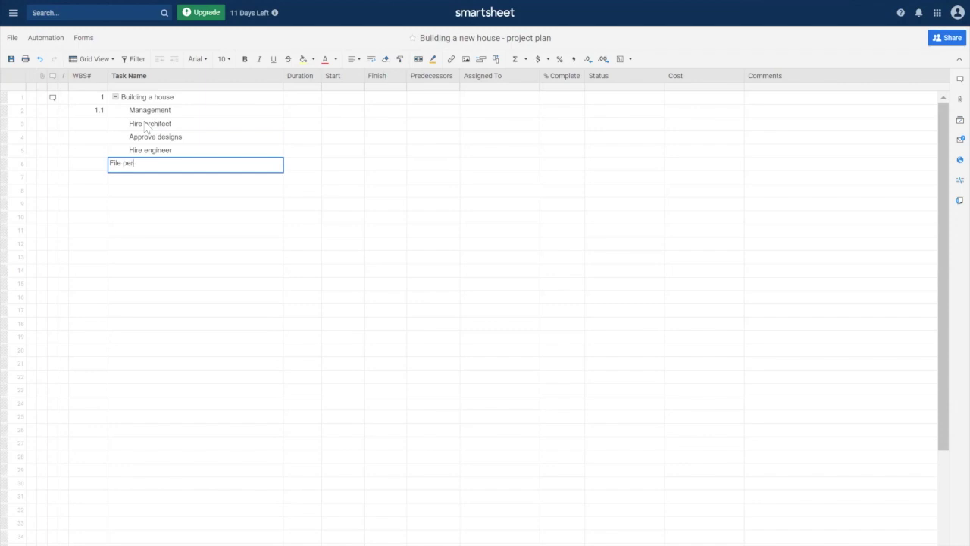
pyautogui.press('Return')
pyautogui.write('Hire')
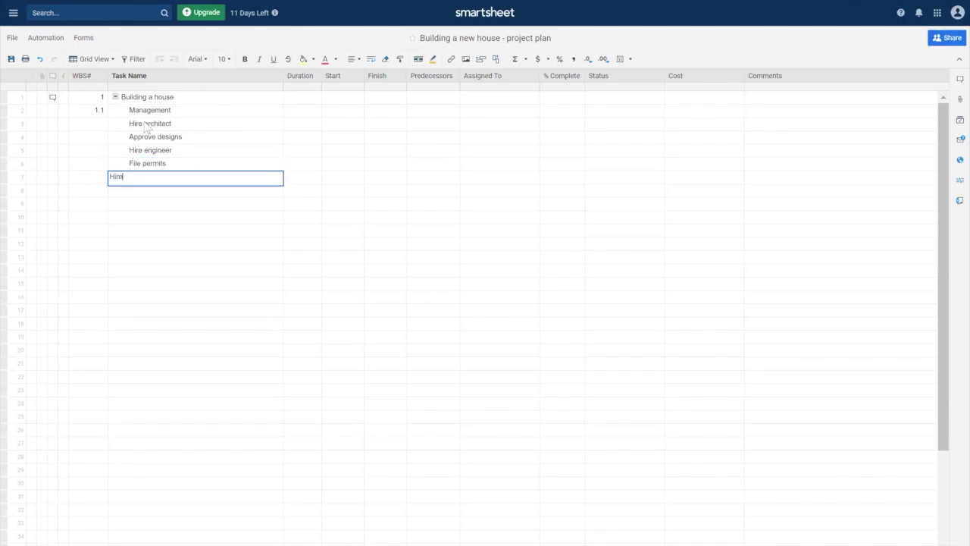
pyautogui.write(' contractor')
pyautogui.press('Return')
pyautogui.write('Hire ')
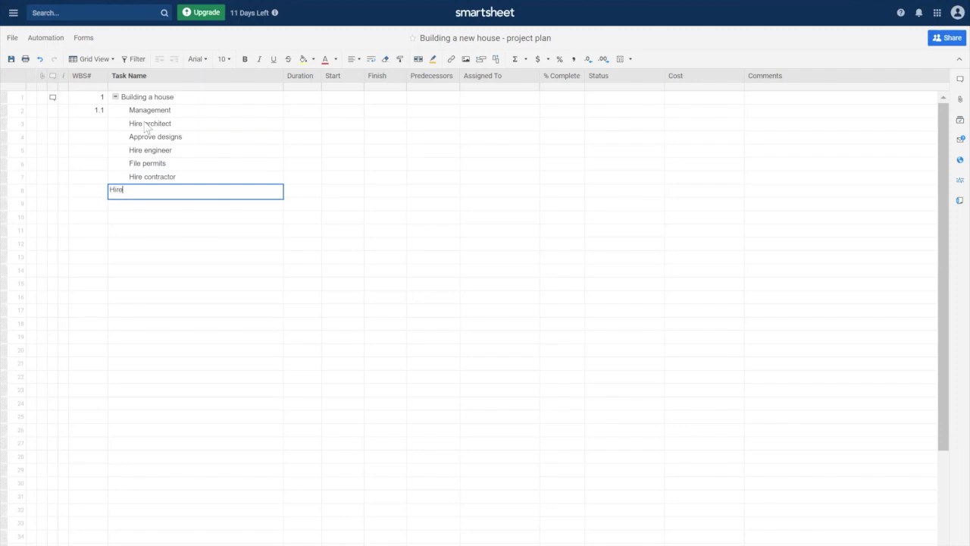
pyautogui.write('landscaper')
pyautogui.press('Return')
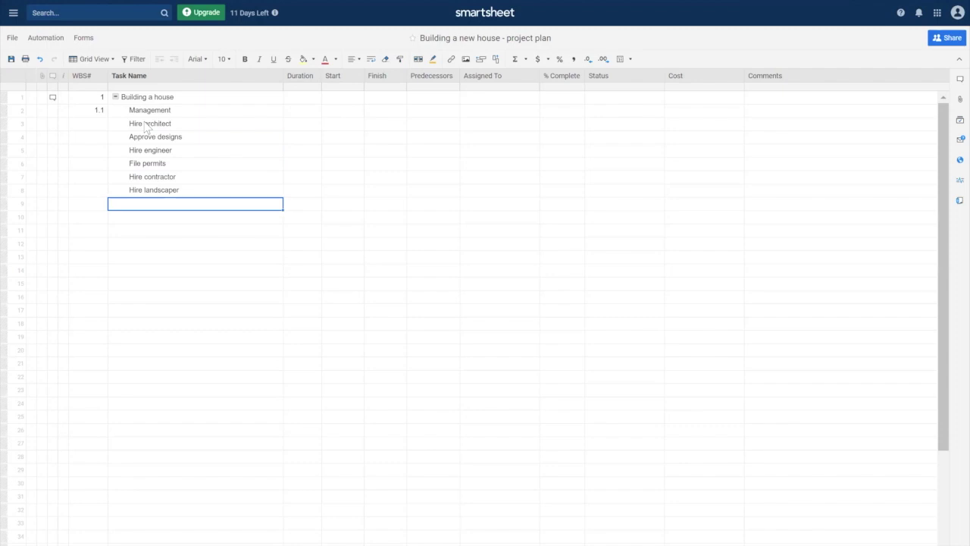
# Enter the task names "Project start" and "Project complete" in rows 9 and 10.
pyautogui.write('Project start')
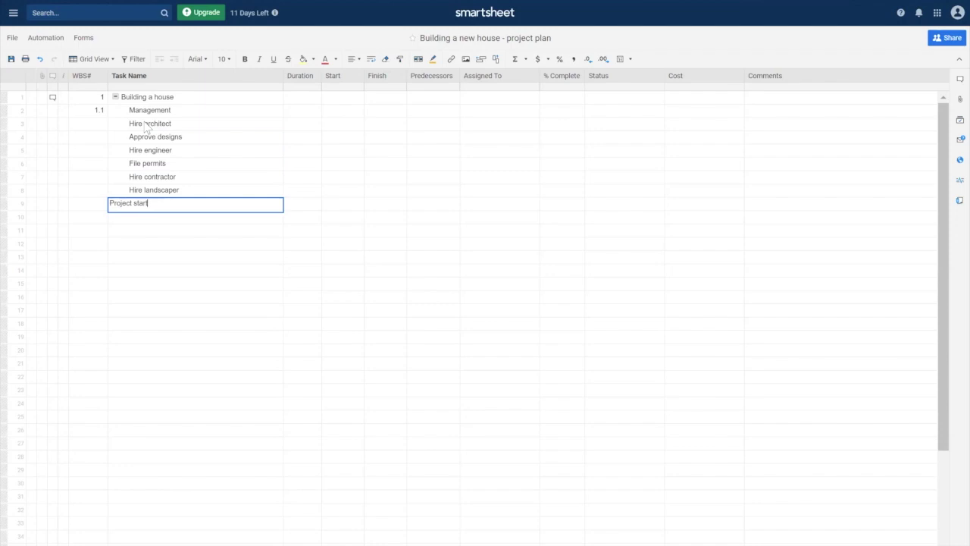
pyautogui.press('Return')
pyautogui.write('Project complete')
# Indent the tasks from "Hire architect" through "Project complete" as subtasks of Management.
pyautogui.moveTo(146, 127); pyautogui.dragTo(244, 138)
pyautogui.moveTo(244, 189); pyautogui.dragTo(242, 220)
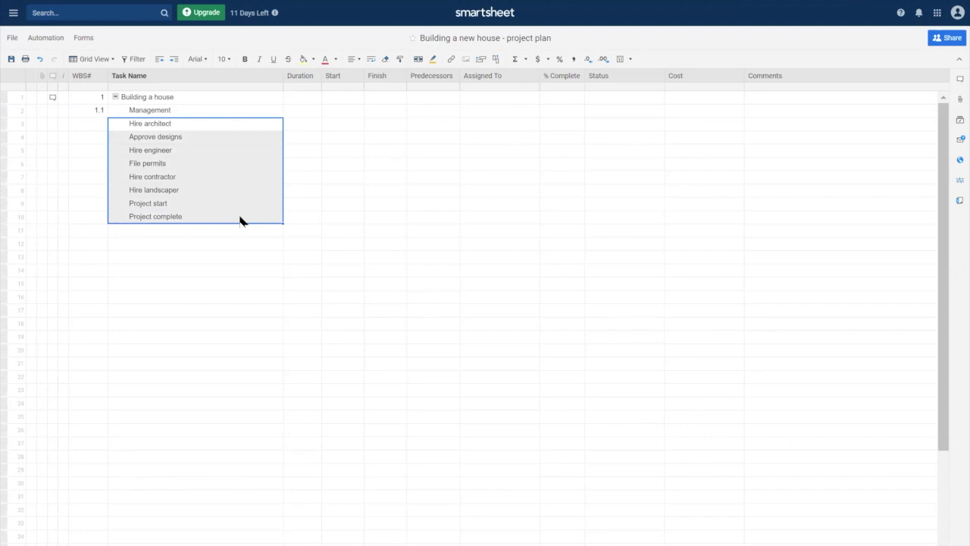
pyautogui.click(173, 59)
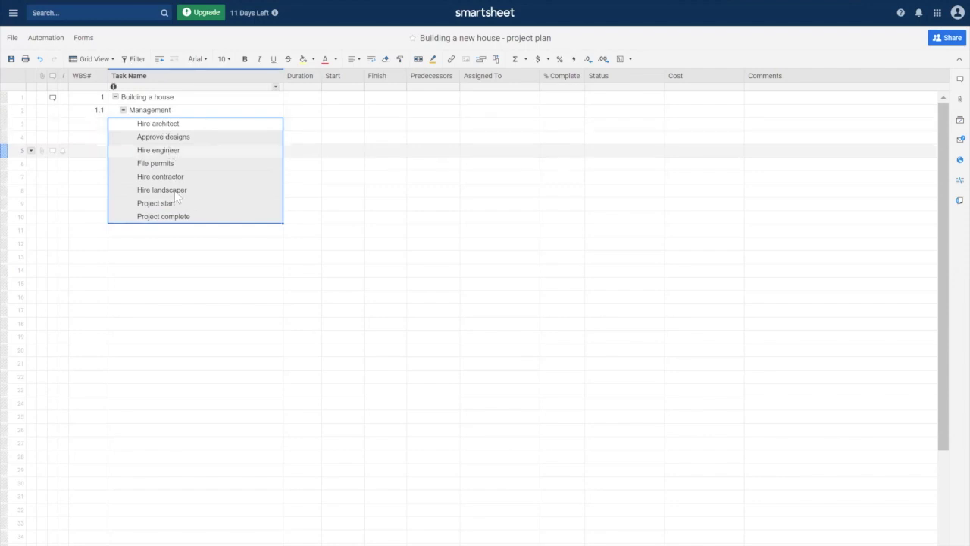
pyautogui.click(271, 285)
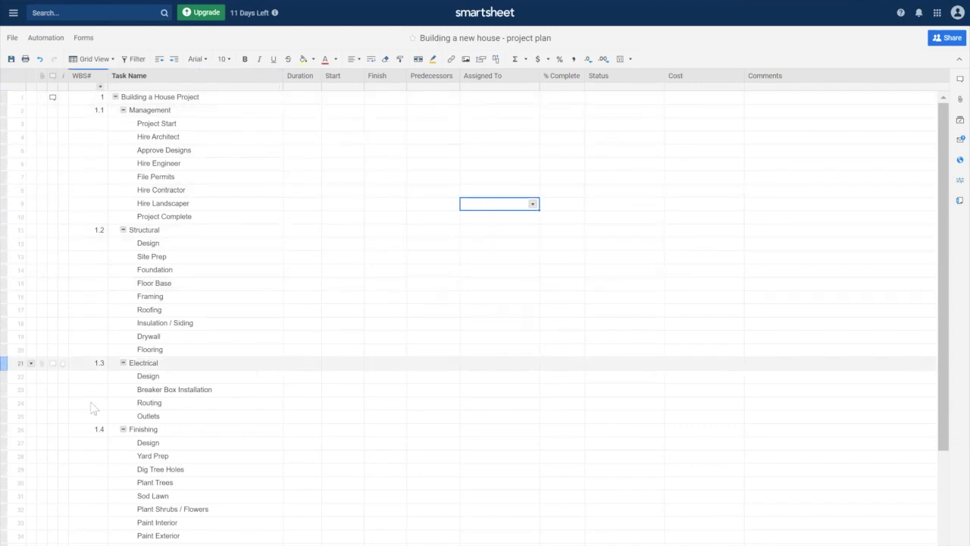
# Collapse the Management, Structural, Electrical and Finishing groups, and the top-level "Building a House Project" row.
pyautogui.click(123, 110)
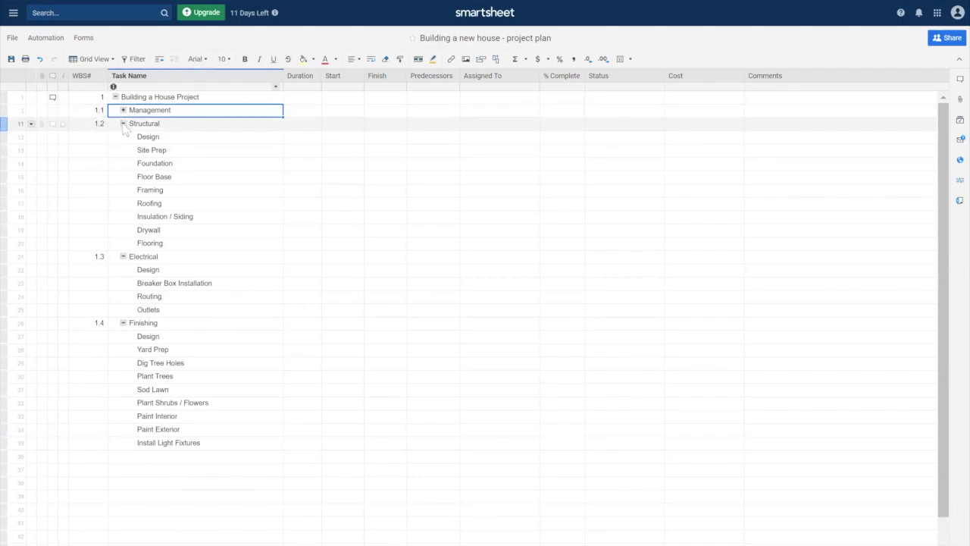
pyautogui.click(123, 123)
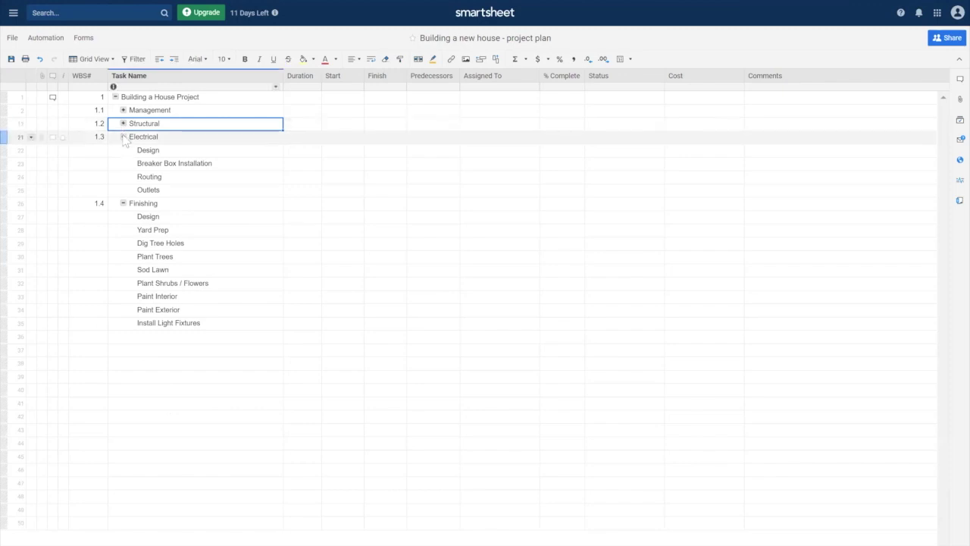
pyautogui.click(123, 137)
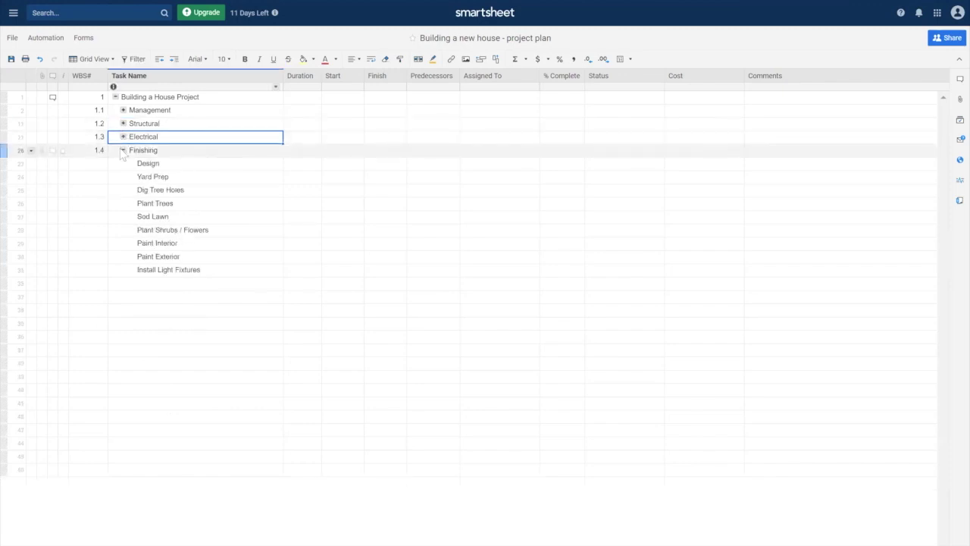
pyautogui.click(124, 151)
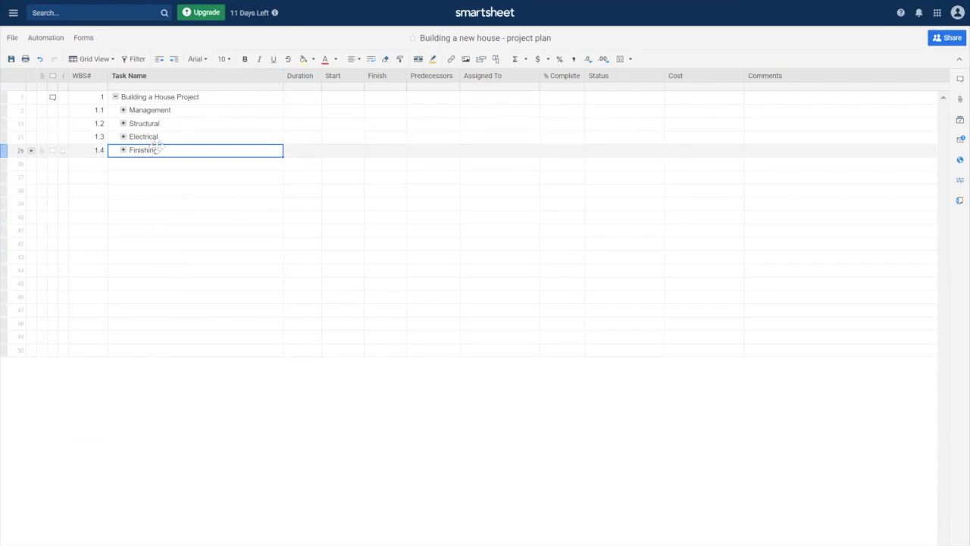
pyautogui.click(115, 98)
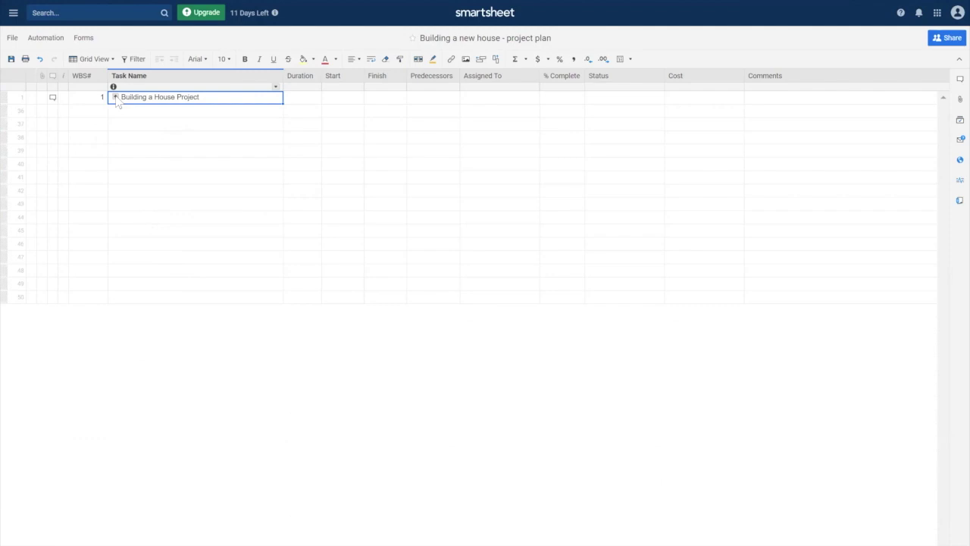
# Expand the top-level project row and the Management, Structural, Electrical and Finishing groups, and save the sheet.
pyautogui.click(116, 98)
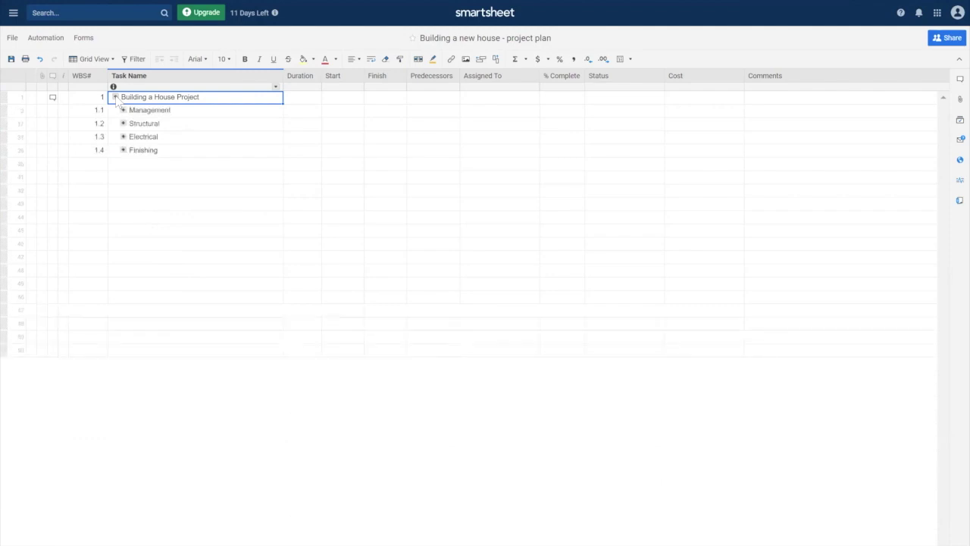
pyautogui.click(122, 110)
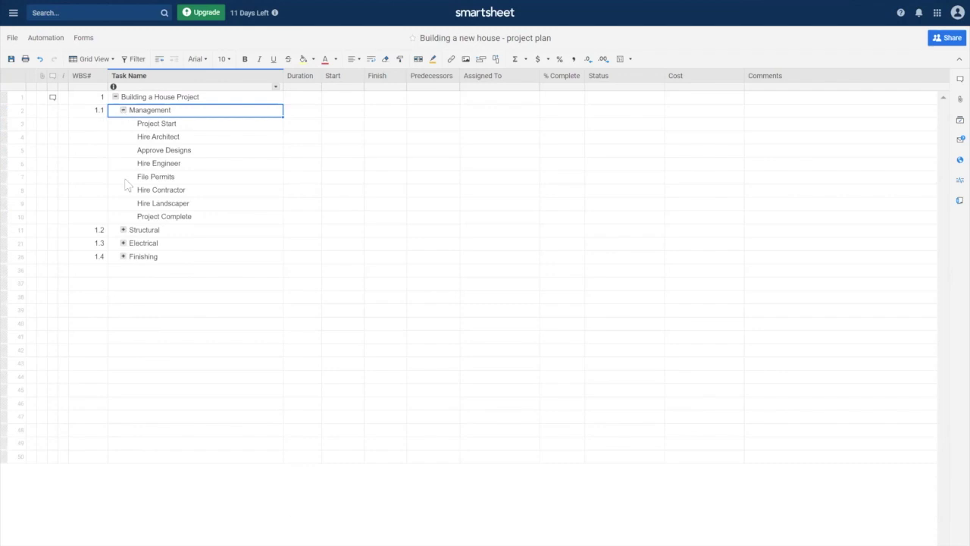
pyautogui.click(123, 230)
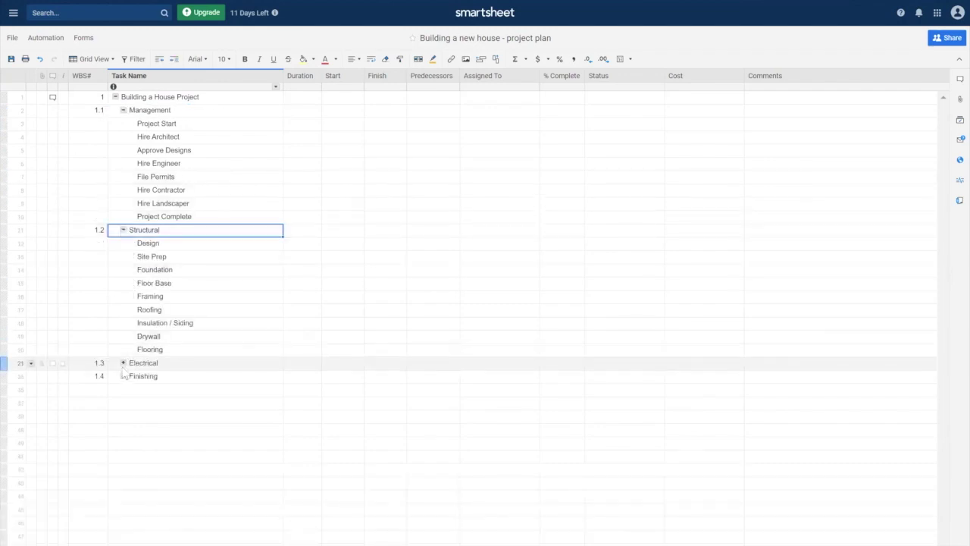
pyautogui.click(123, 364)
pyautogui.click(123, 363)
pyautogui.click(123, 429)
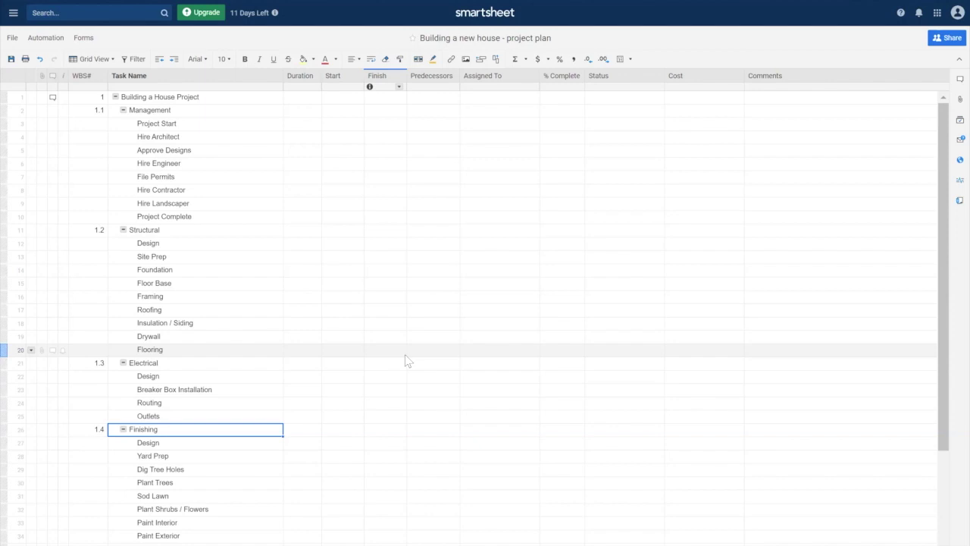
pyautogui.click(303, 124)
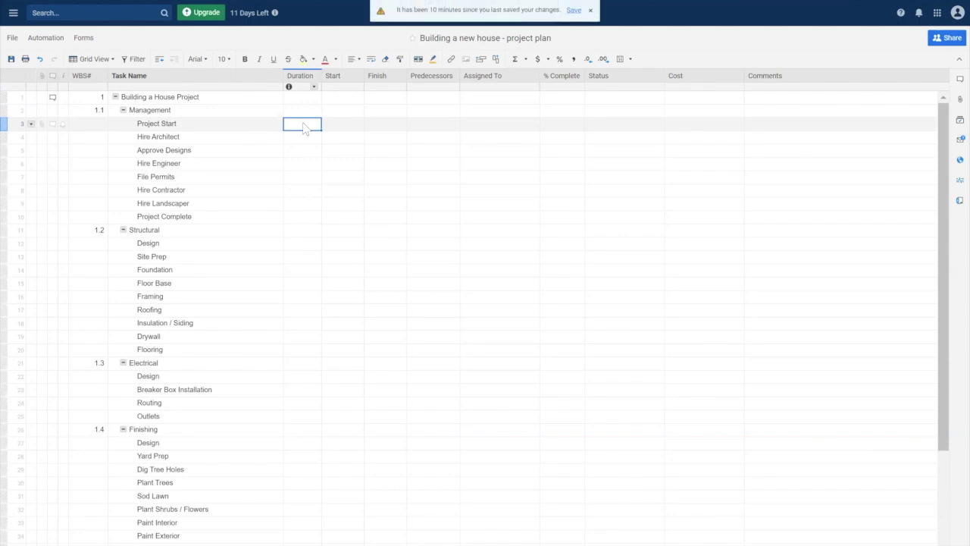
pyautogui.hotkey('ctrl', 's')
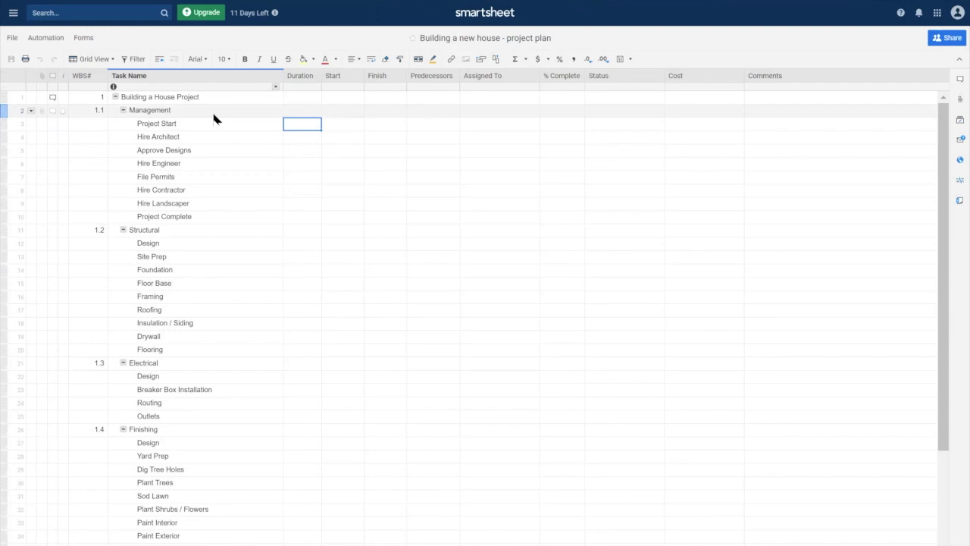
# Give the Project Start task under Management a duration of 0 and a start date of September 1, 2020.
pyautogui.moveTo(162, 123); pyautogui.dragTo(192, 220)
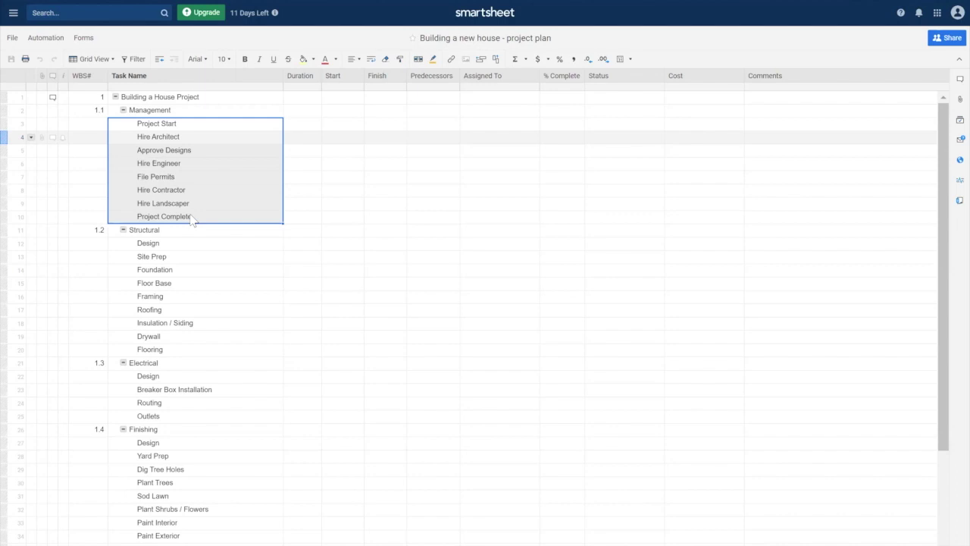
pyautogui.click(311, 126)
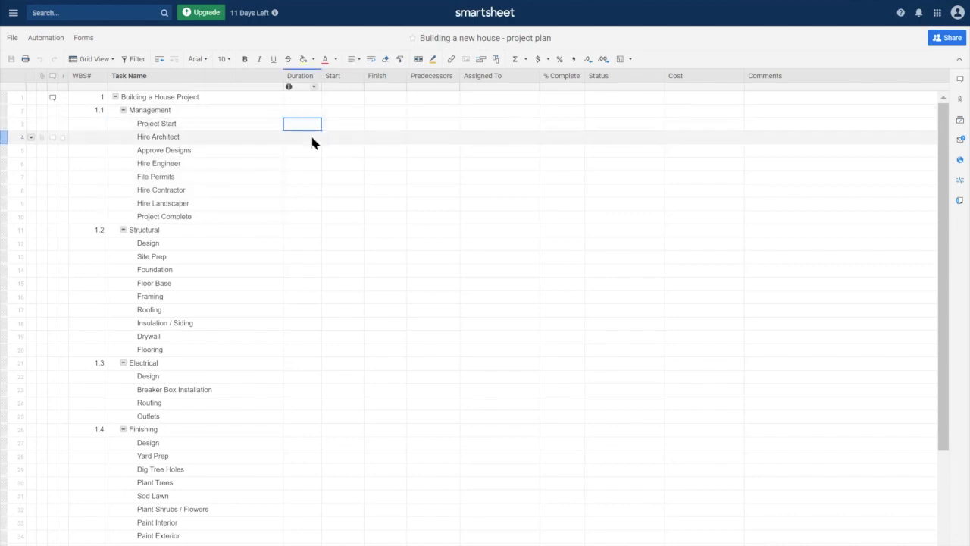
pyautogui.press('Tab')
pyautogui.click(357, 124)
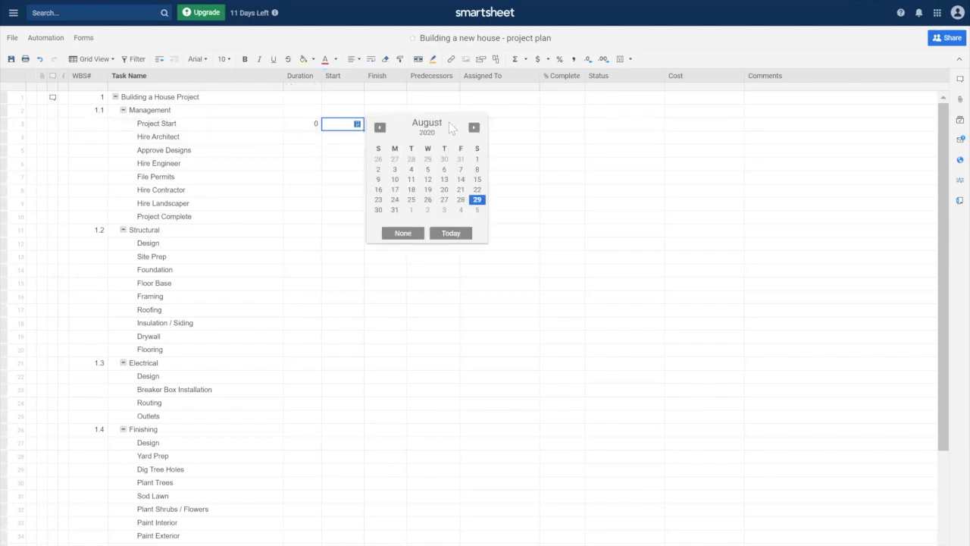
pyautogui.click(475, 128)
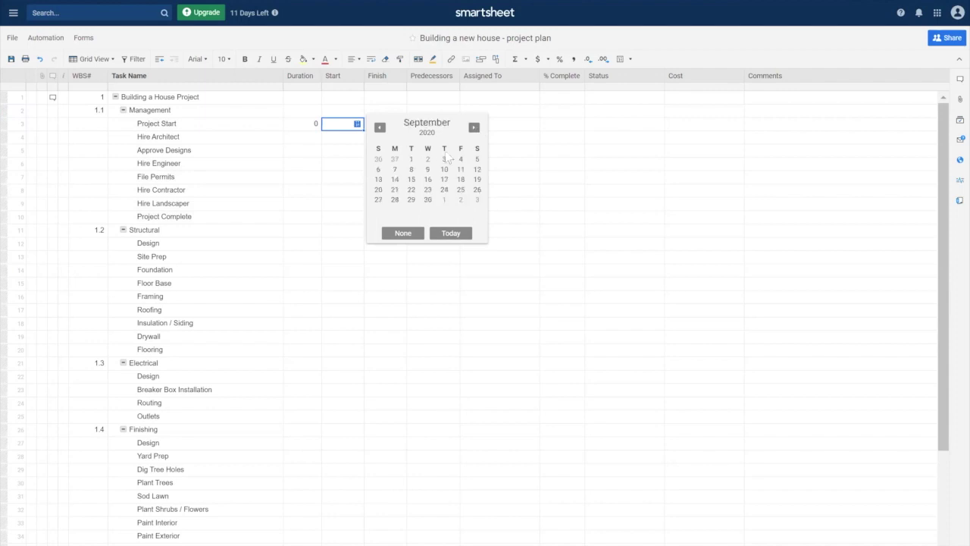
pyautogui.click(411, 160)
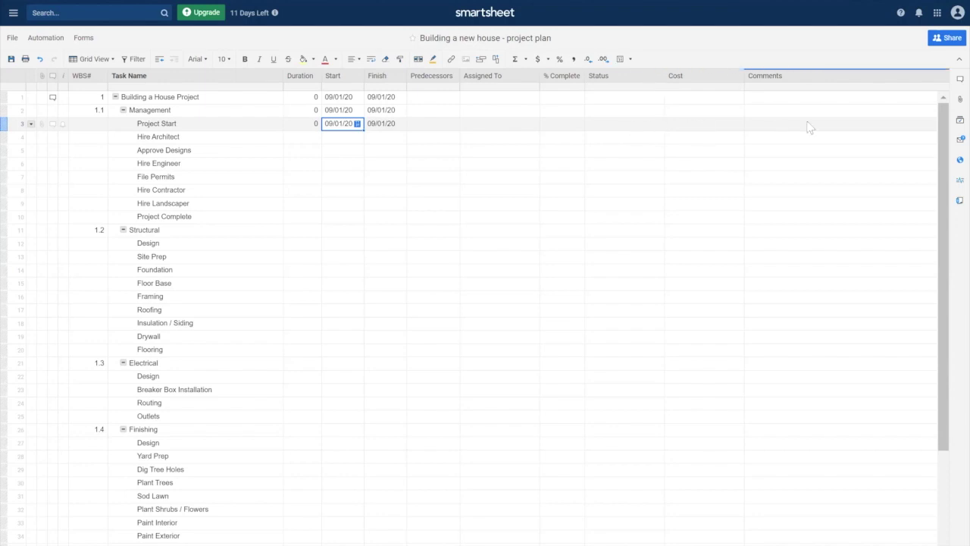
# Give the Hire Architect task a duration of 5 days and row 3 as its predecessor.
pyautogui.click(301, 136)
pyautogui.write('5')
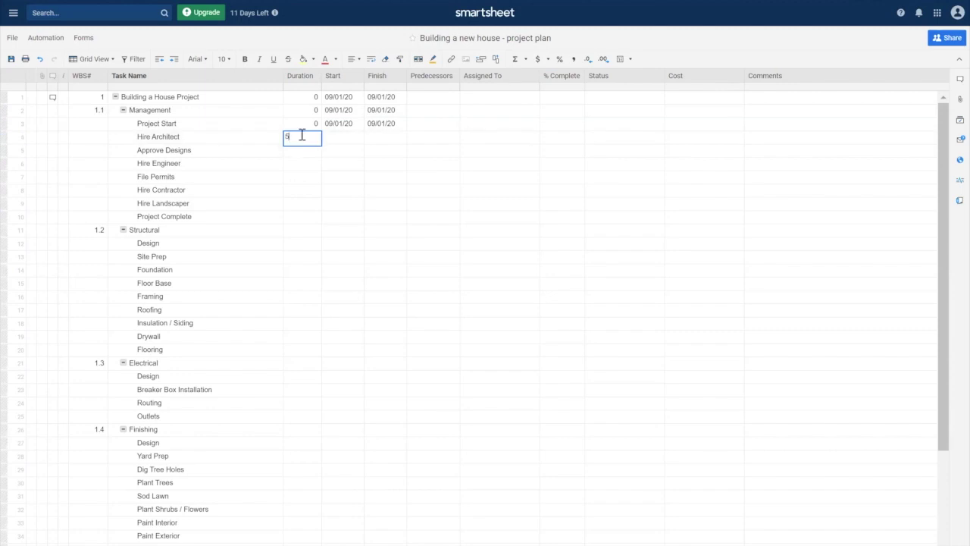
pyautogui.press('Tab')
pyautogui.press('Tab')
pyautogui.press('Tab')
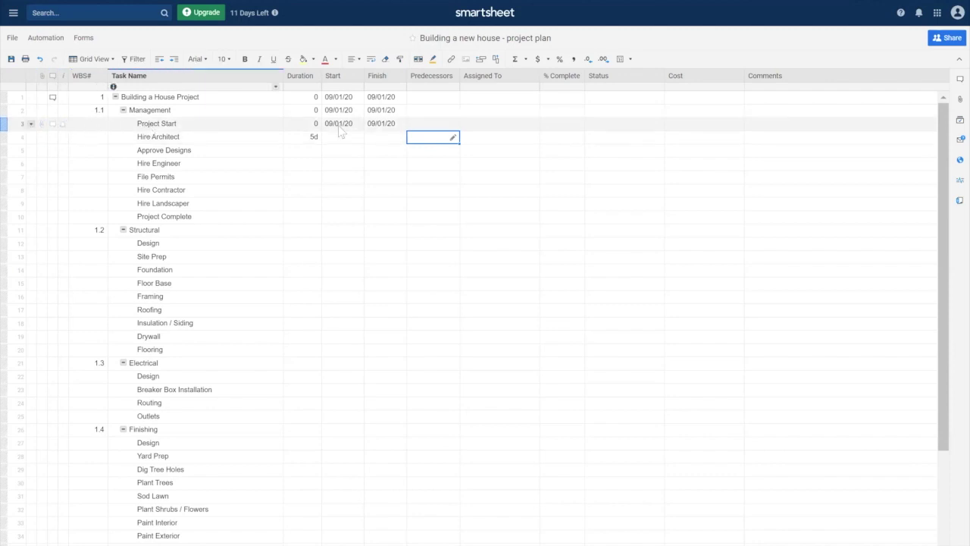
pyautogui.write('3')
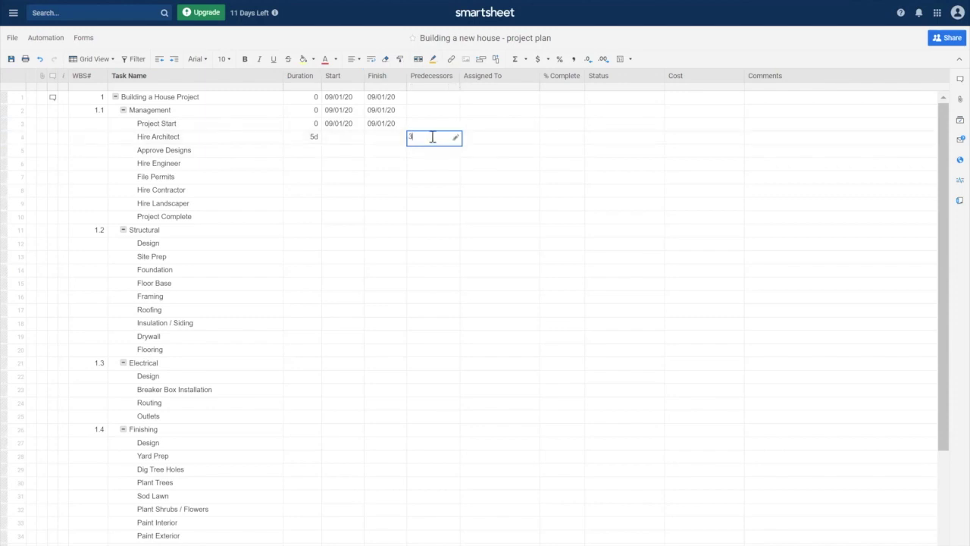
pyautogui.press('Return')
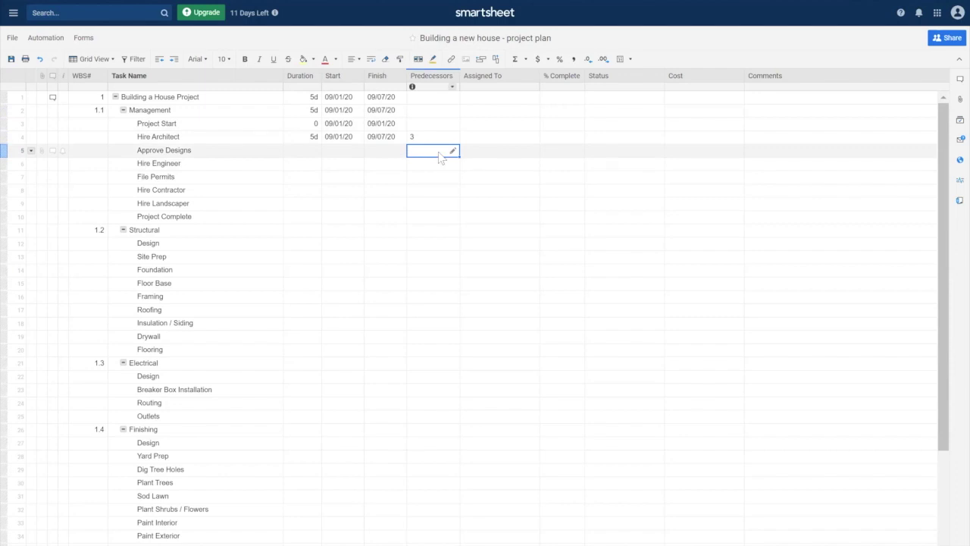
# Give the Approve Designs task a duration of 0 and row 4 as its predecessor.
pyautogui.click(314, 154)
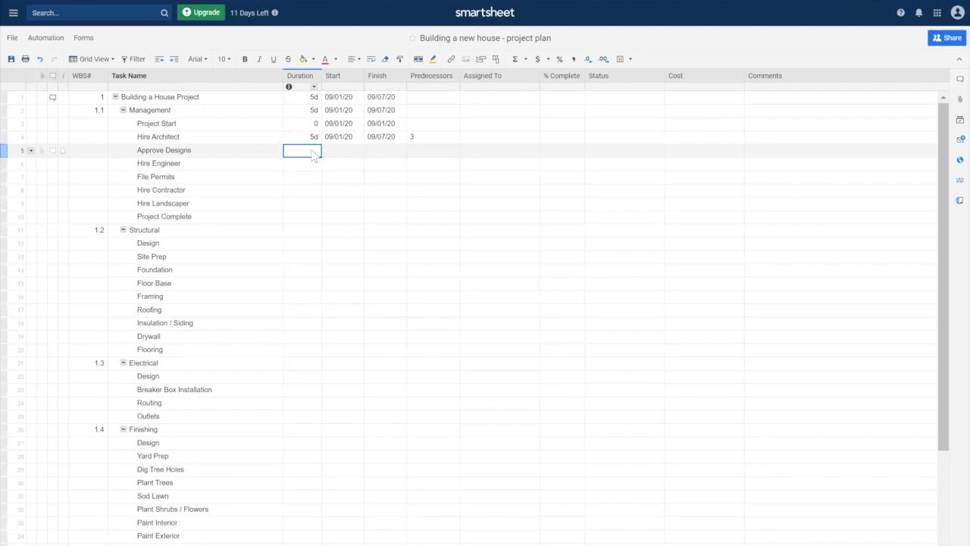
pyautogui.write('0')
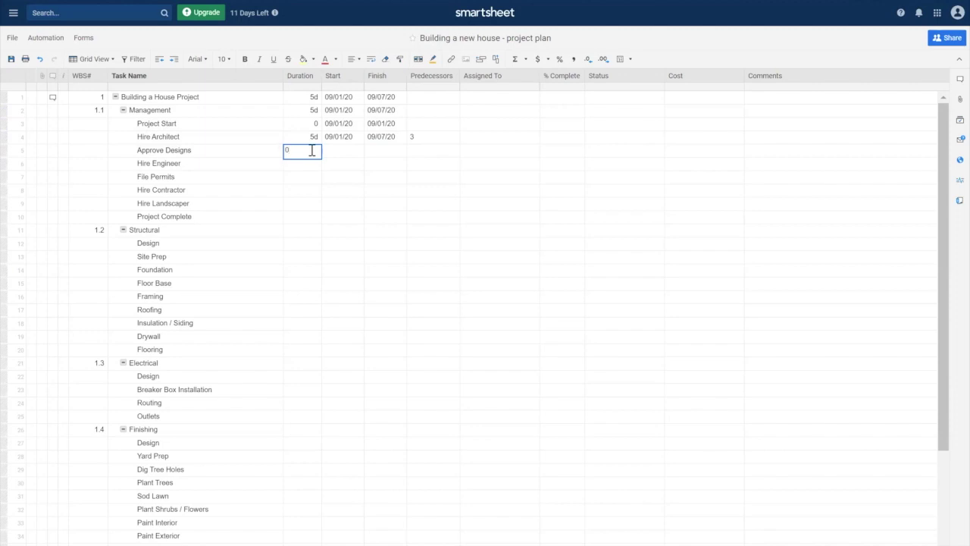
pyautogui.press('Tab')
pyautogui.press('Tab')
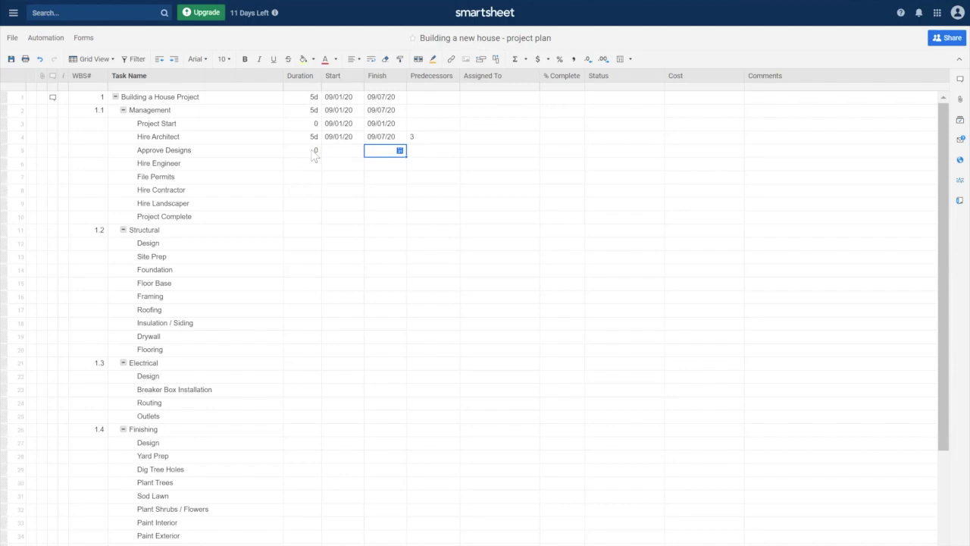
pyautogui.press('Tab')
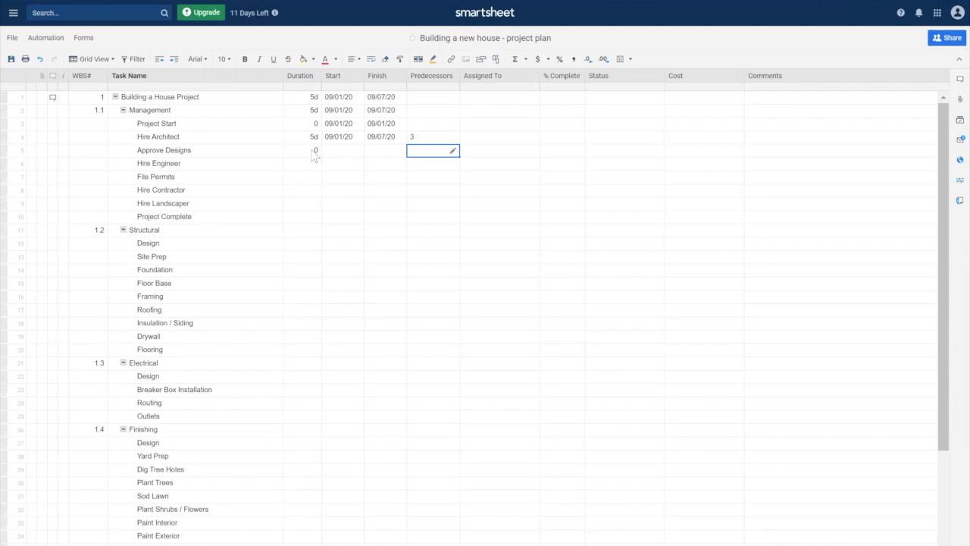
pyautogui.write('4')
pyautogui.press('Return')
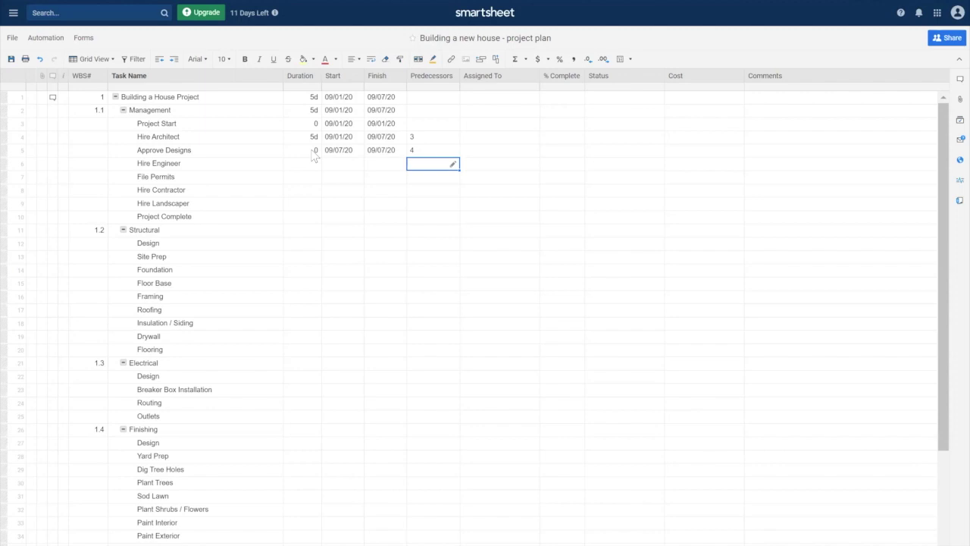
# Give the Hire Engineer task a duration of 5 days and row 5 as its predecessor.
pyautogui.press('Left')
pyautogui.press('Left')
pyautogui.press('Left')
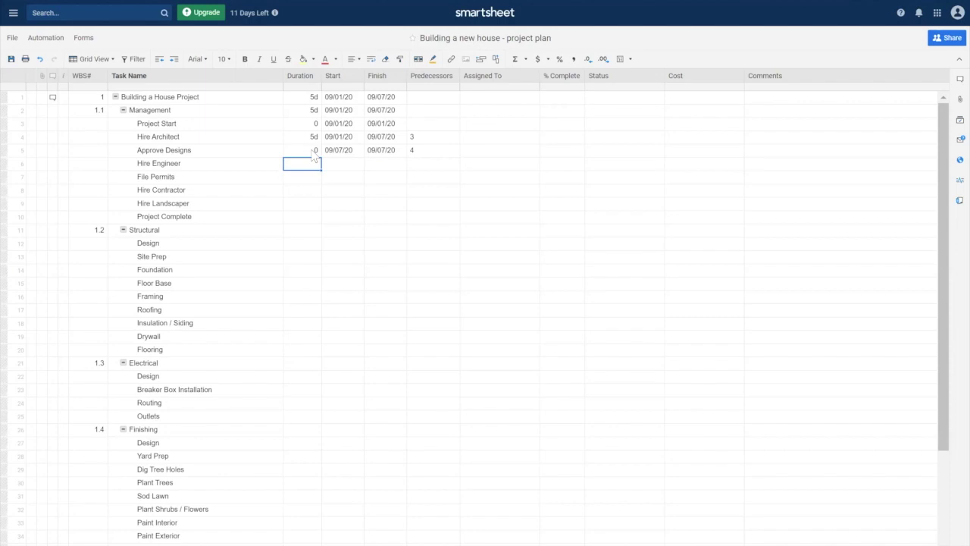
pyautogui.write('5')
pyautogui.press('Tab')
pyautogui.press('Tab')
pyautogui.press('Tab')
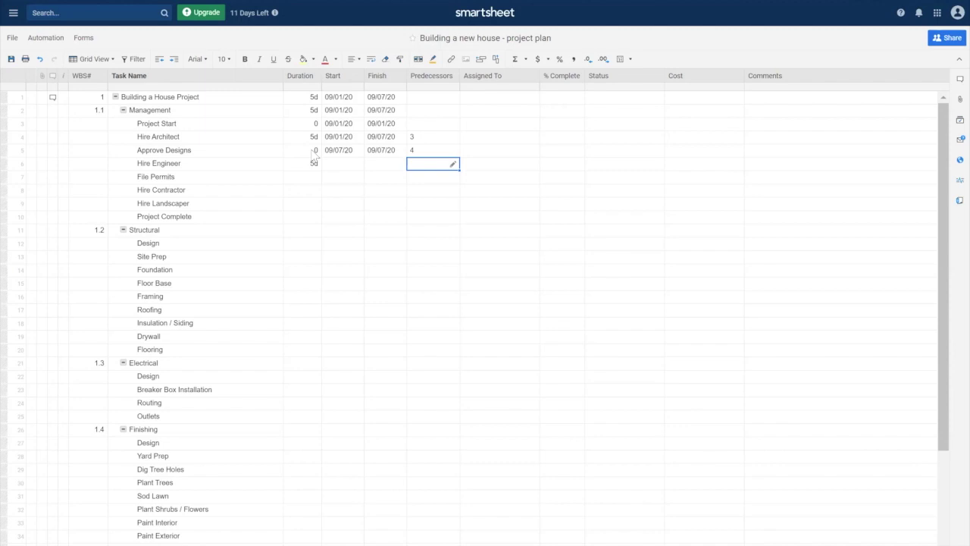
pyautogui.write('5')
pyautogui.press('Return')
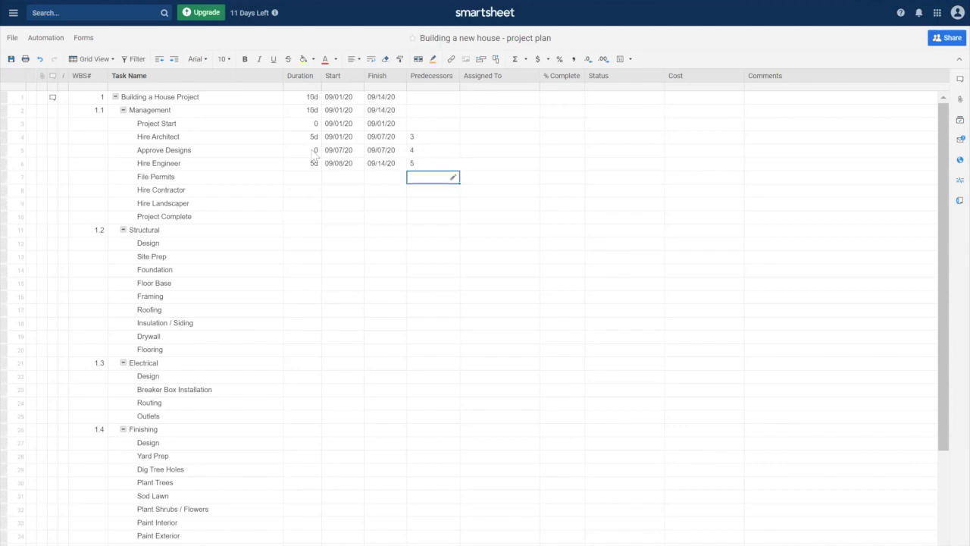
pyautogui.press('Left')
pyautogui.press('Left')
pyautogui.press('Left')
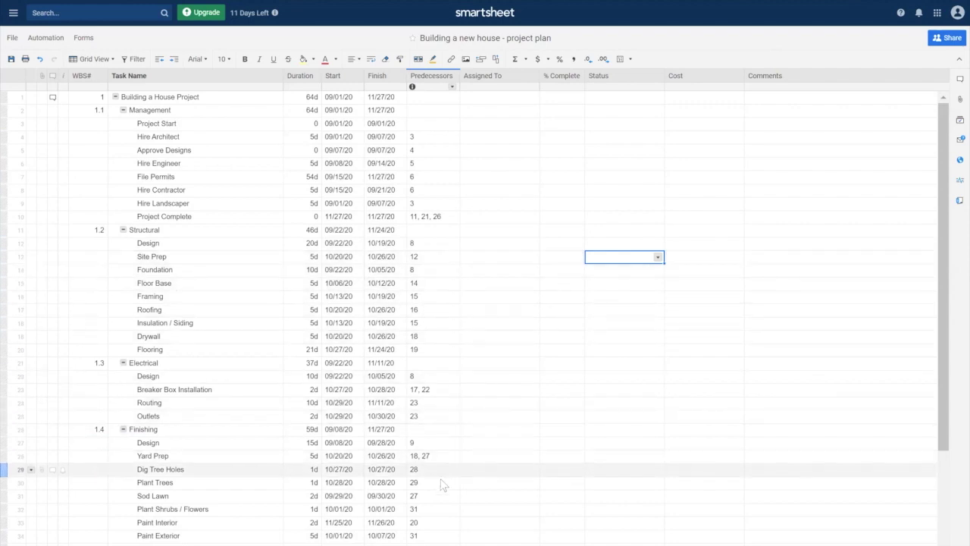
# Collapse the Finishing, Electrical, Structural and Management groups to review their rolled-up durations and dates, and expand them again.
pyautogui.click(123, 430)
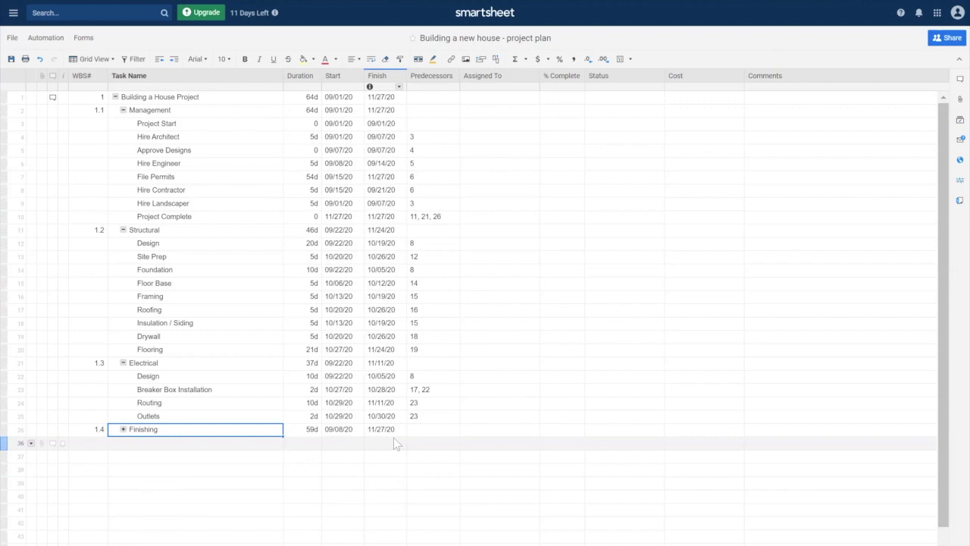
pyautogui.click(124, 362)
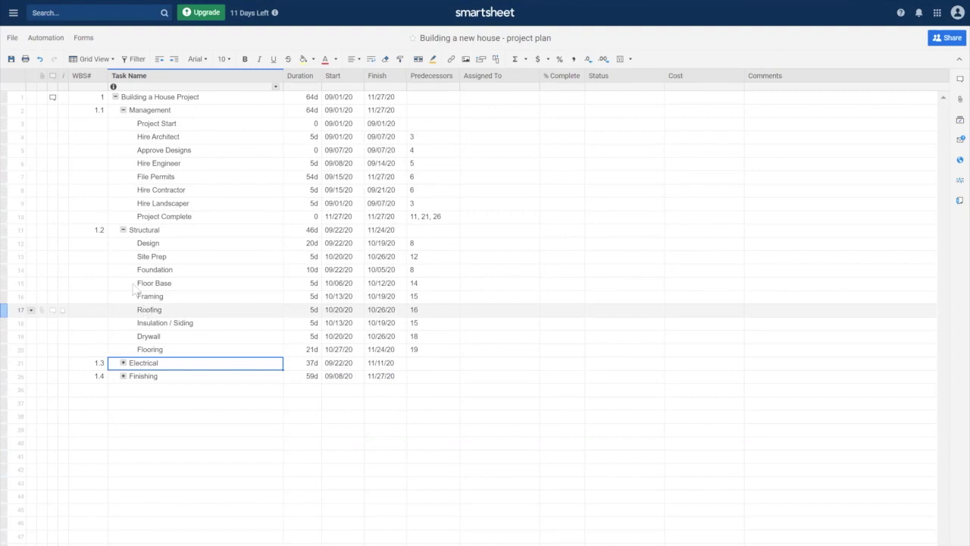
pyautogui.click(127, 235)
pyautogui.click(124, 231)
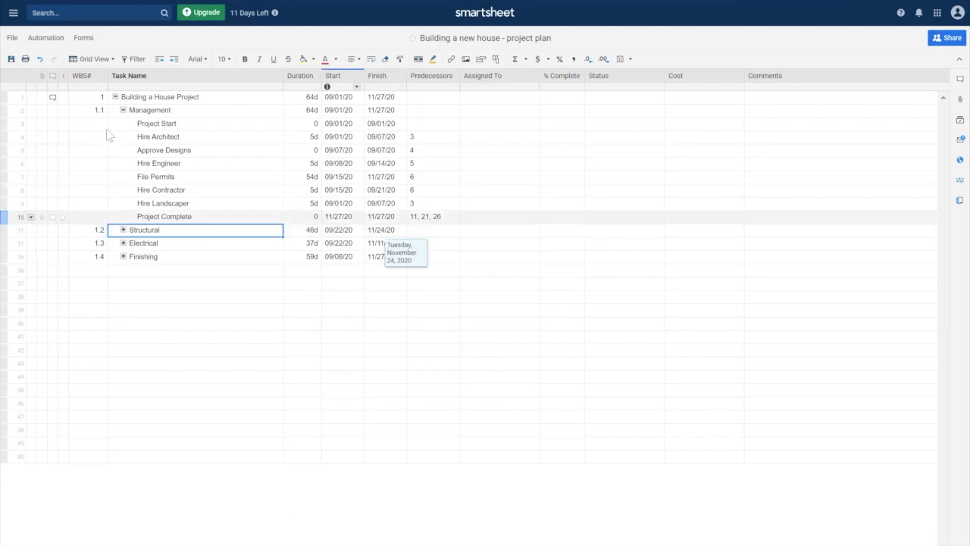
pyautogui.click(123, 110)
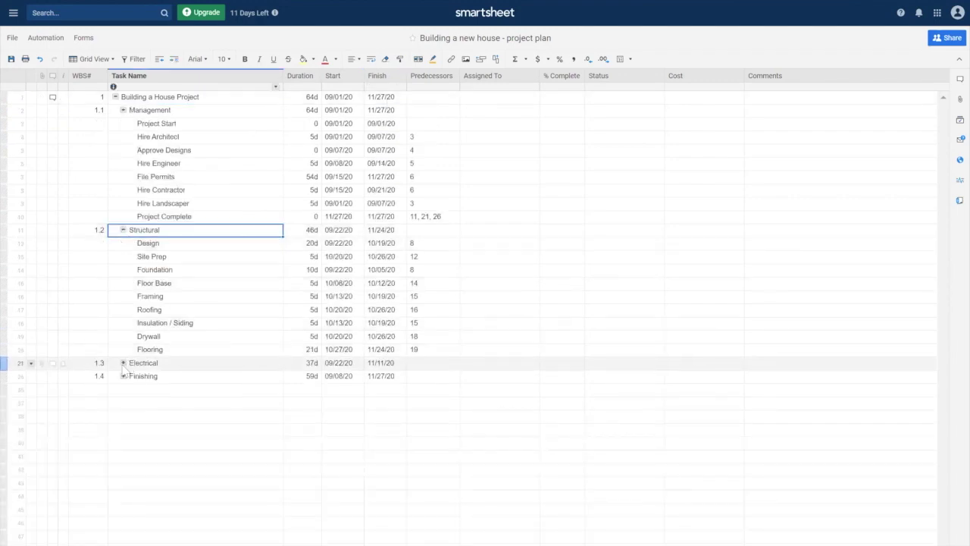
pyautogui.click(124, 363)
pyautogui.click(123, 431)
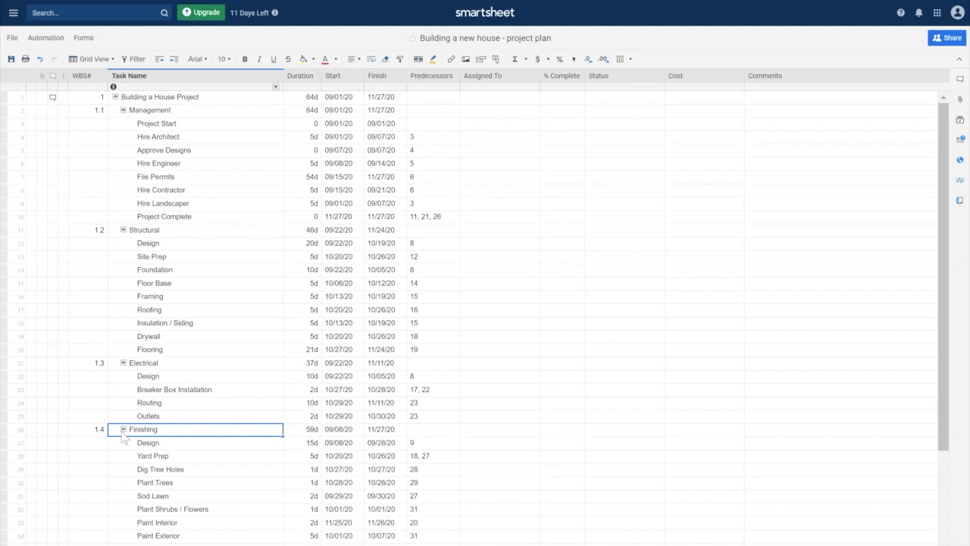
# Set the duration of Hire Architect to 14 days and of Hire Engineer to 24 days.
pyautogui.click(301, 143)
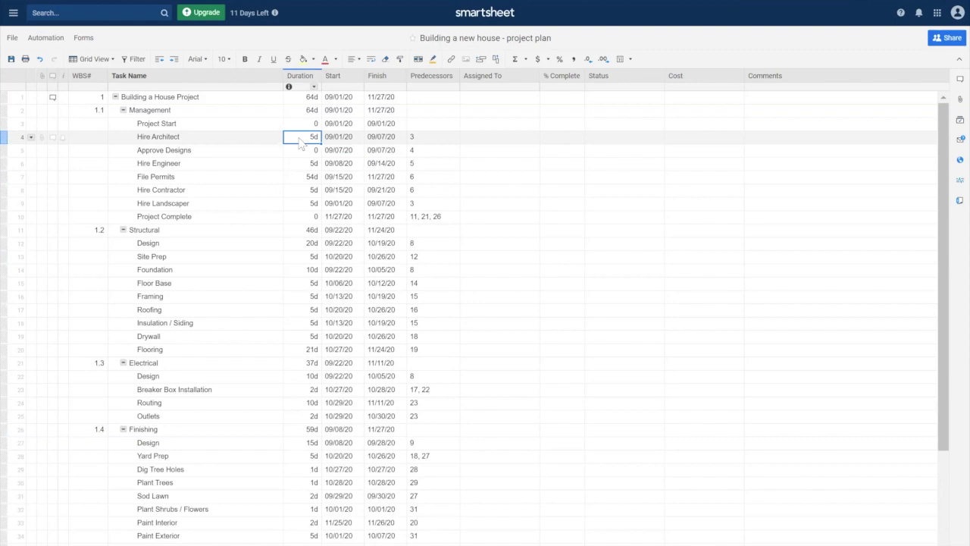
pyautogui.write('14')
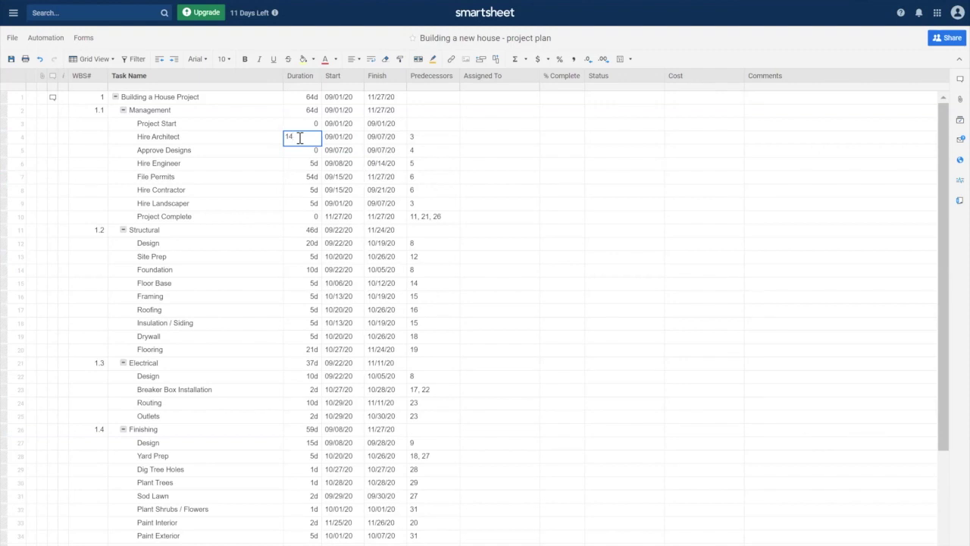
pyautogui.press('Return')
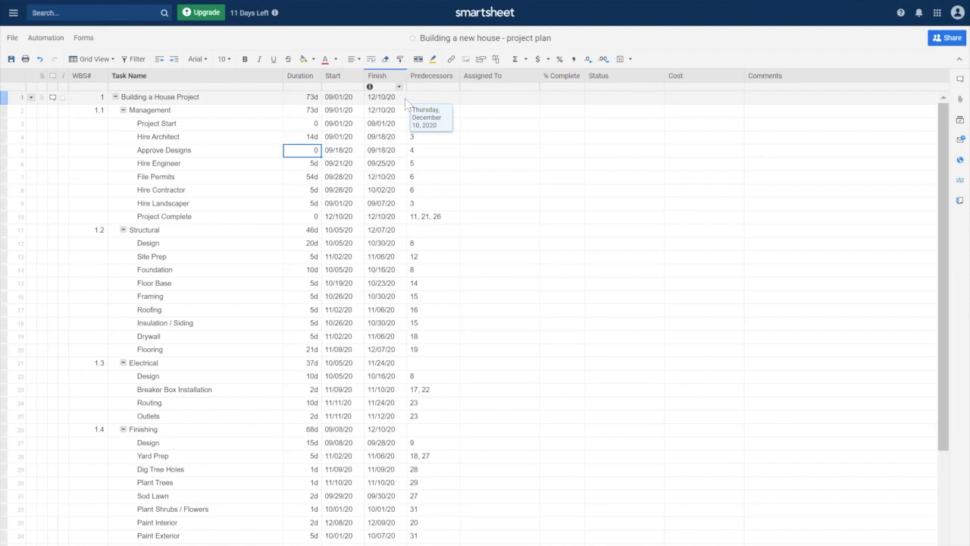
pyautogui.press('Down')
pyautogui.write('24')
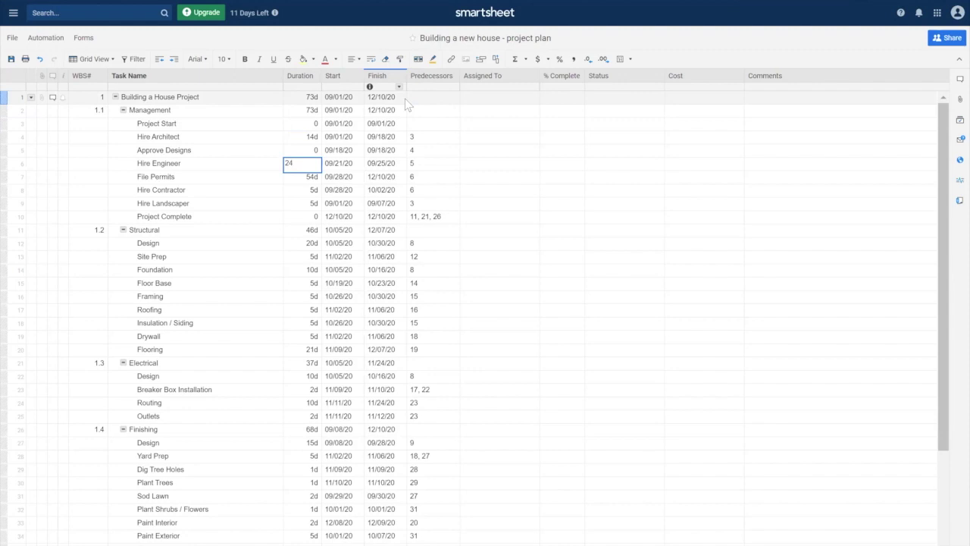
pyautogui.press('Return')
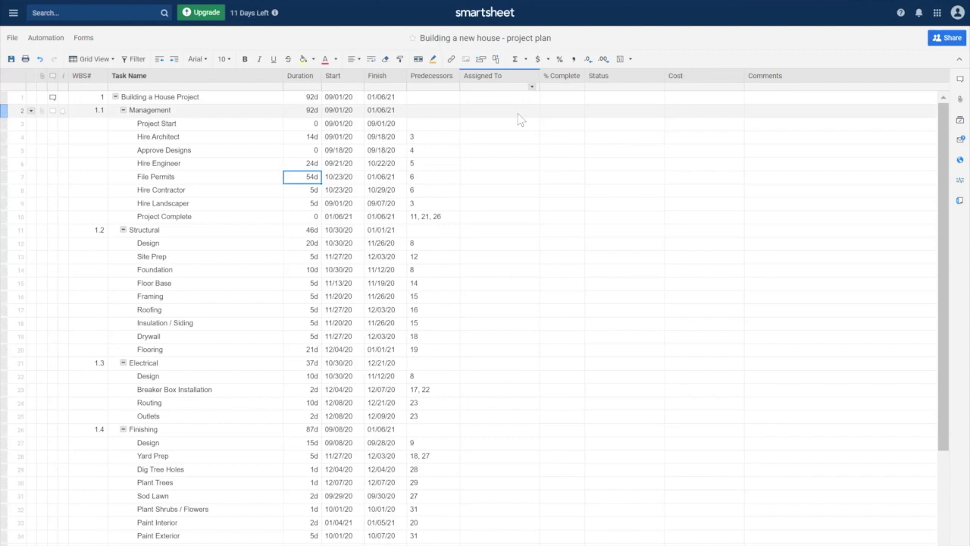
# Assign the Hire Architect task to the suggested existing contact and decline the offer to enable assignment notifications.
pyautogui.click(511, 137)
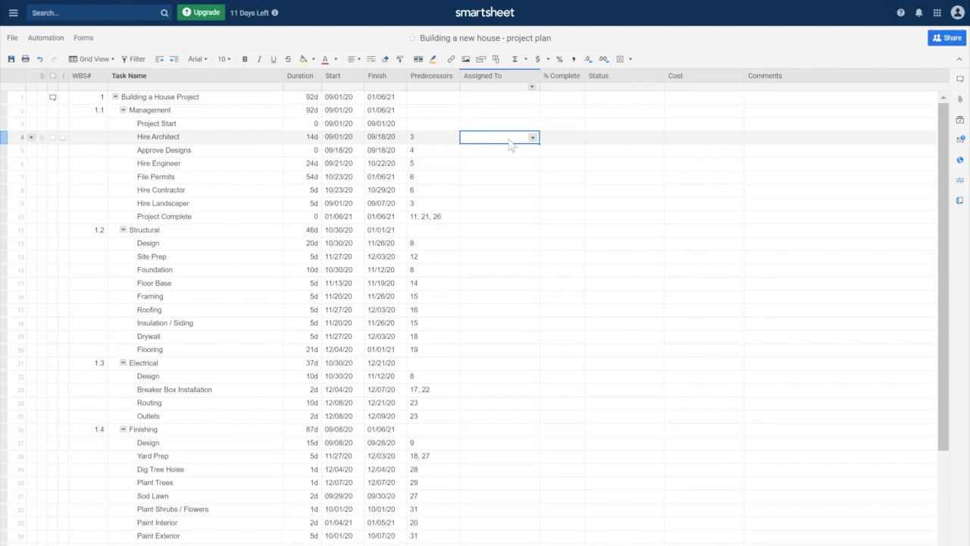
pyautogui.click(511, 139)
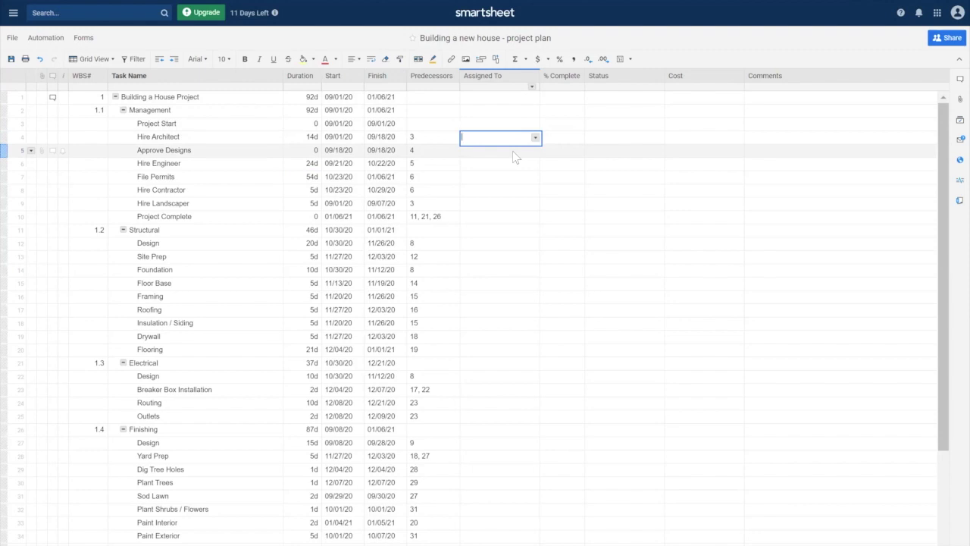
pyautogui.write('M')
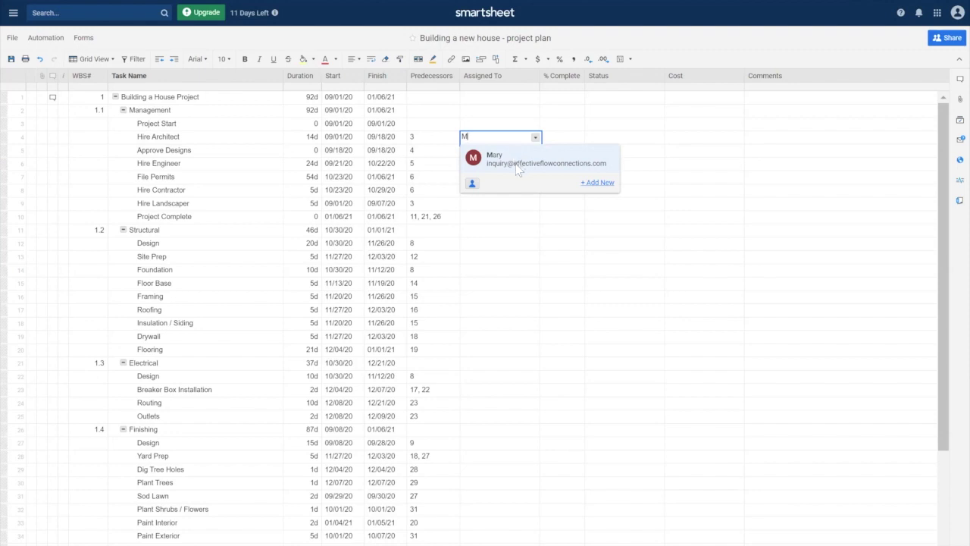
pyautogui.click(516, 160)
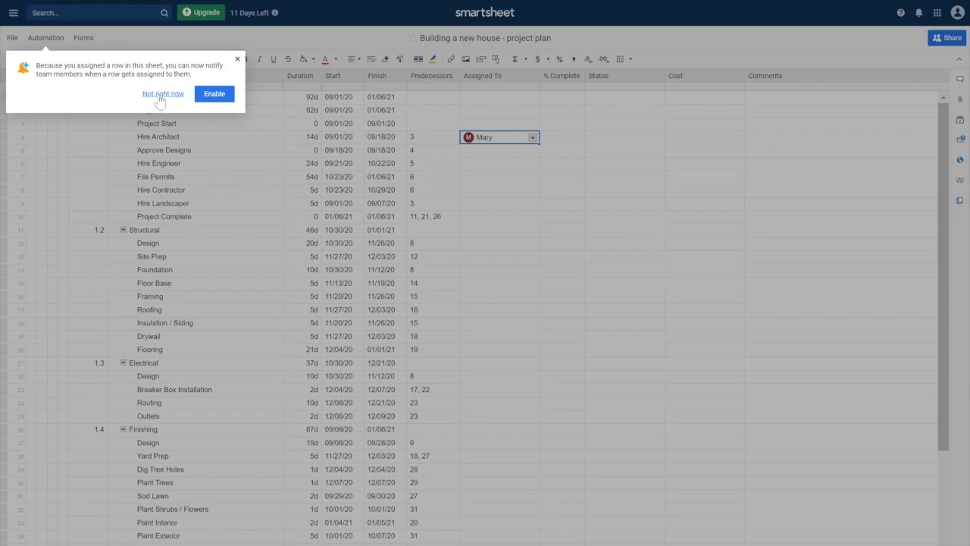
pyautogui.click(162, 94)
# Assign the Approve Designs task to a new contact, entering the contact's name and e-mail address.
pyautogui.click(514, 151)
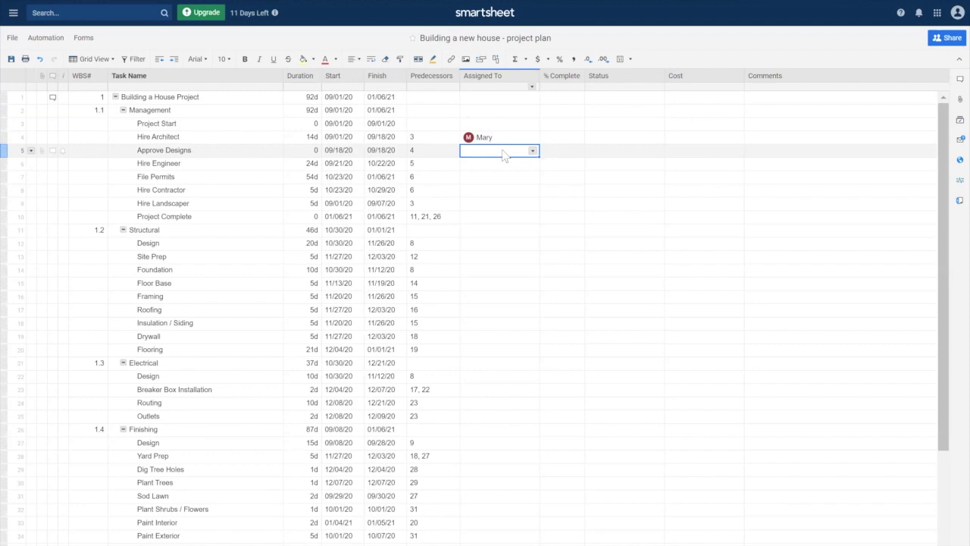
pyautogui.write('Ma')
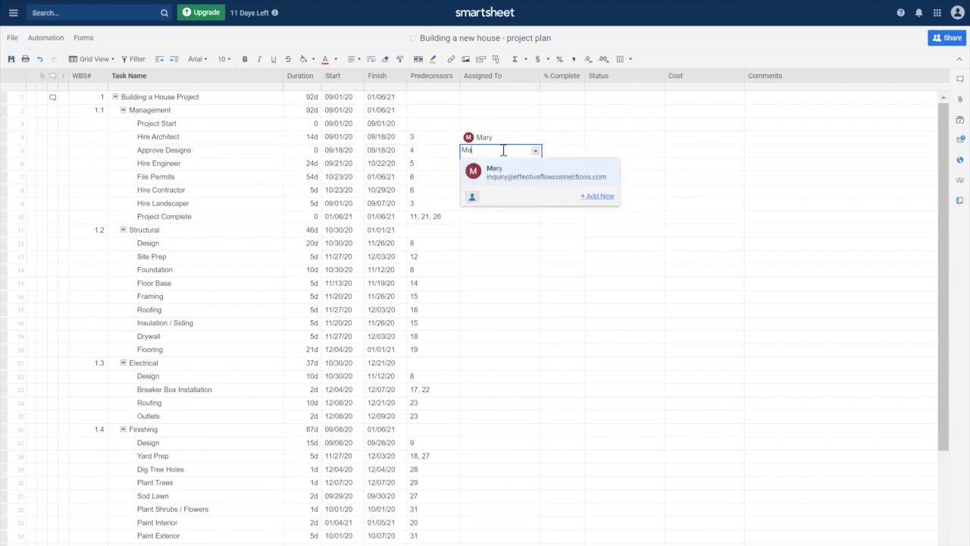
pyautogui.write('rk')
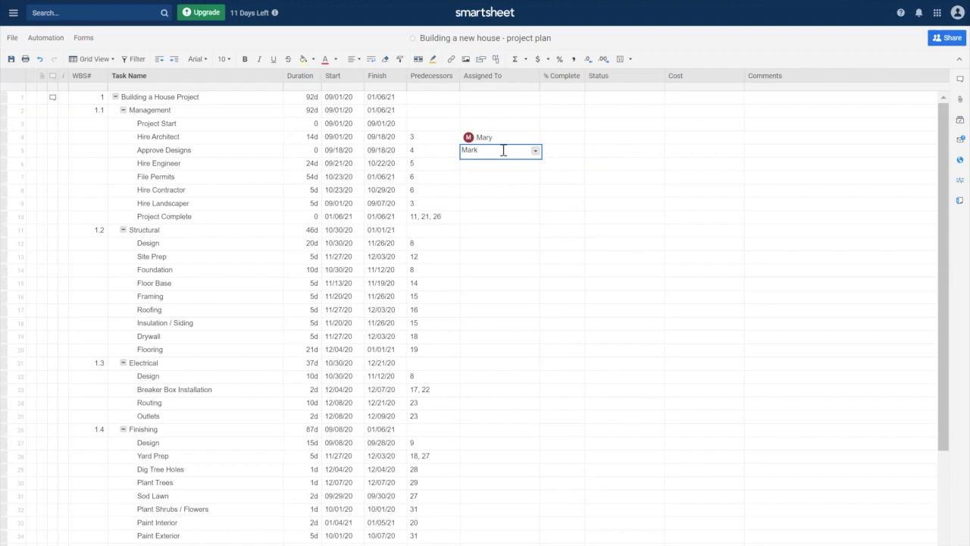
pyautogui.press('BackSpace')
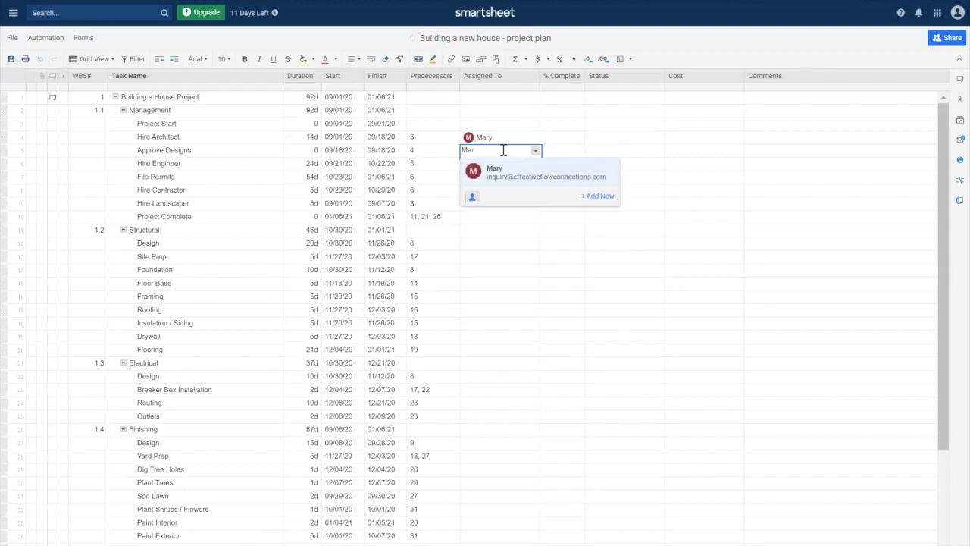
pyautogui.click(599, 196)
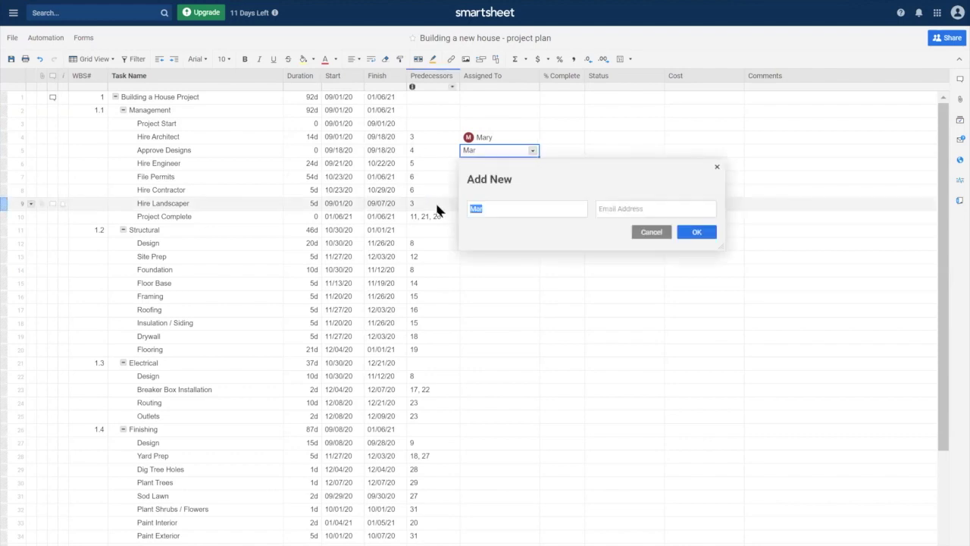
pyautogui.write('Mark')
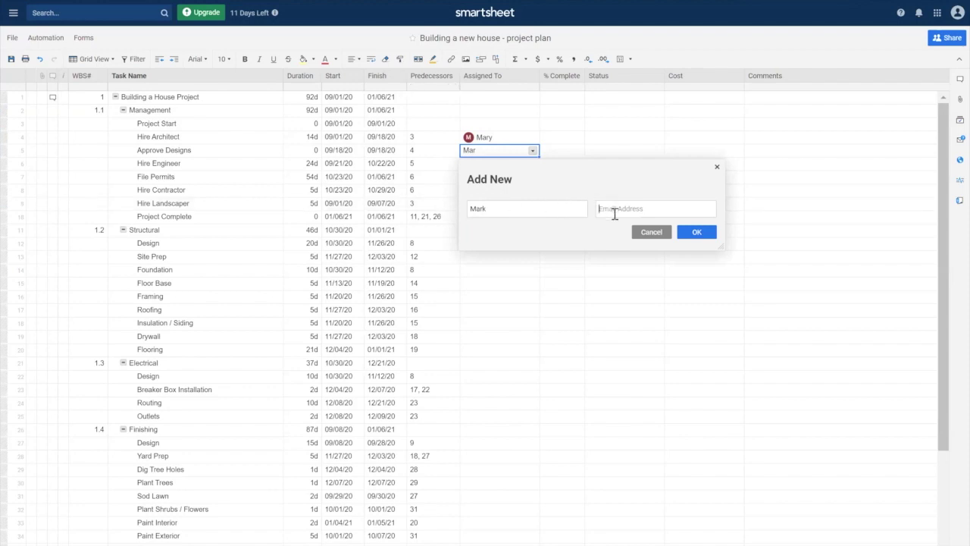
pyautogui.write('in')
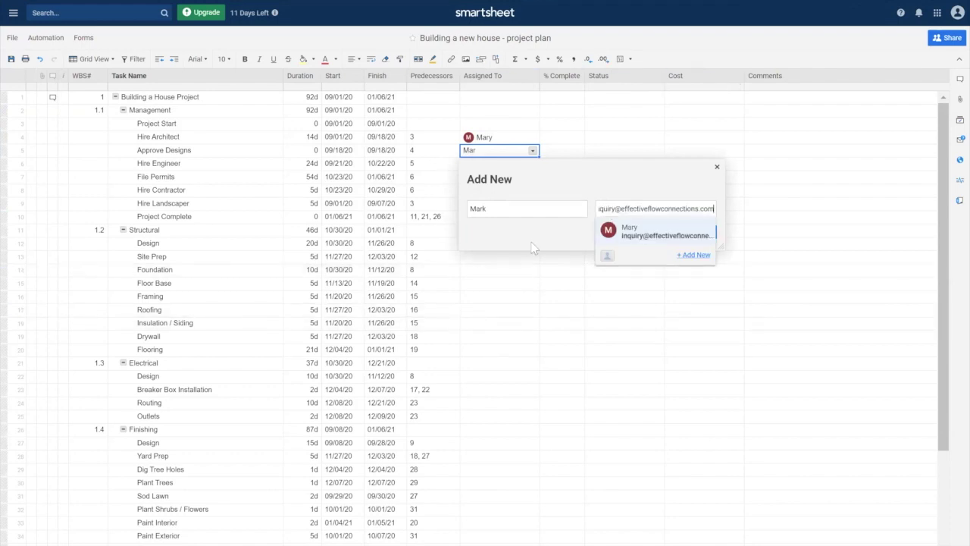
pyautogui.click(534, 249)
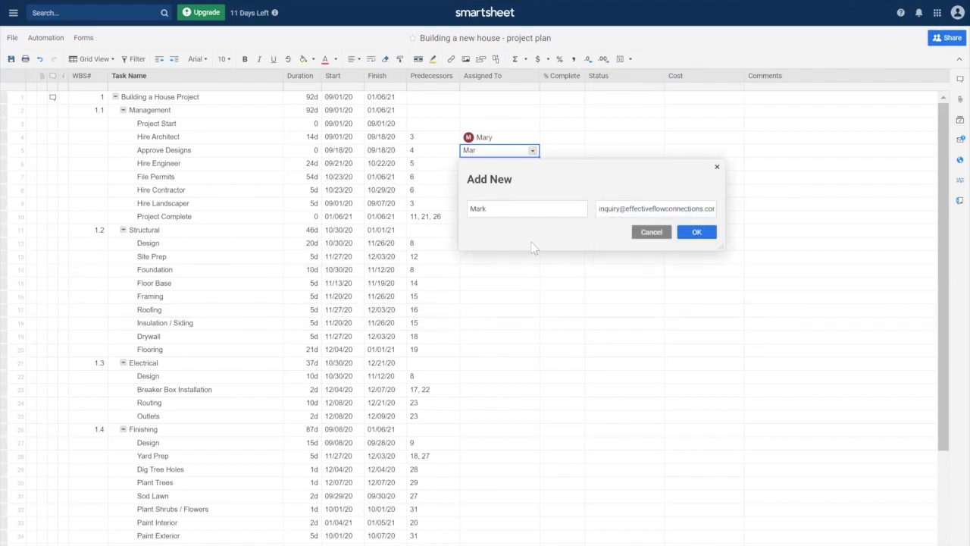
pyautogui.click(698, 232)
pyautogui.click(499, 140)
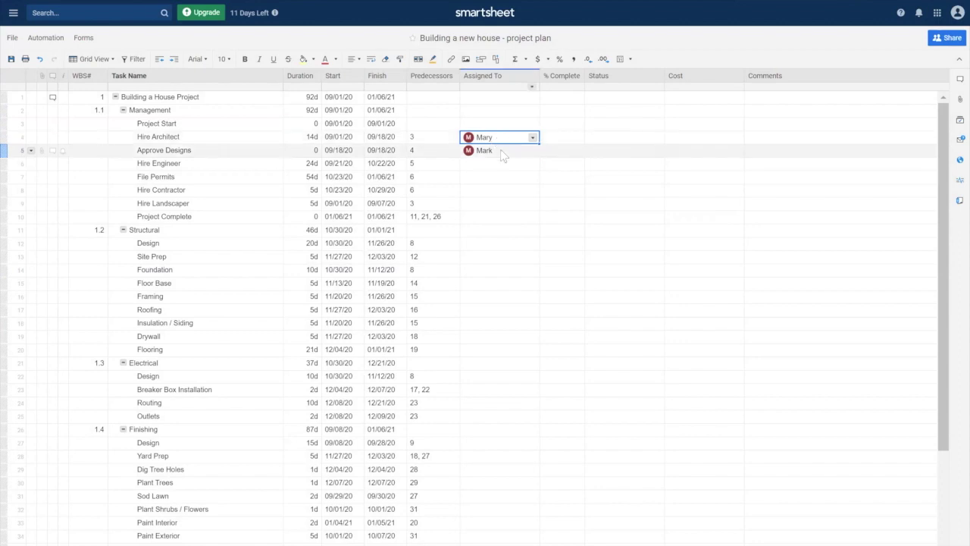
pyautogui.click(503, 154)
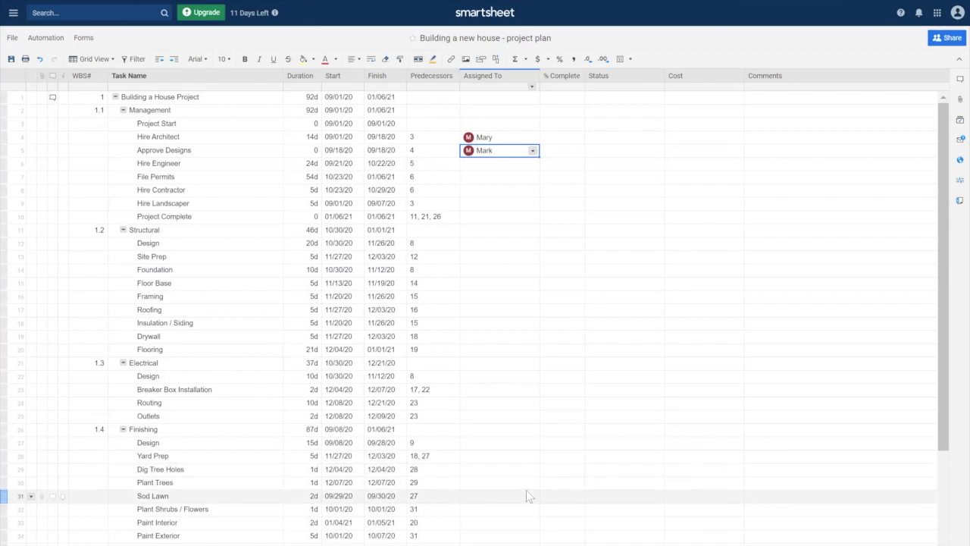
pyautogui.click(516, 137)
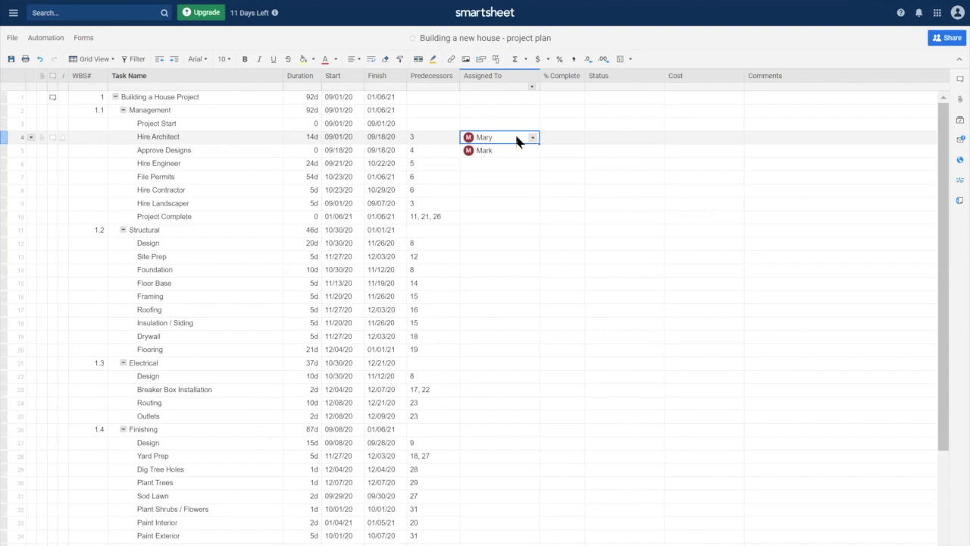
# Create an alert workflow named "Notify Project Team Members of Tasks" that triggers when rows are added or changed.
pyautogui.click(47, 39)
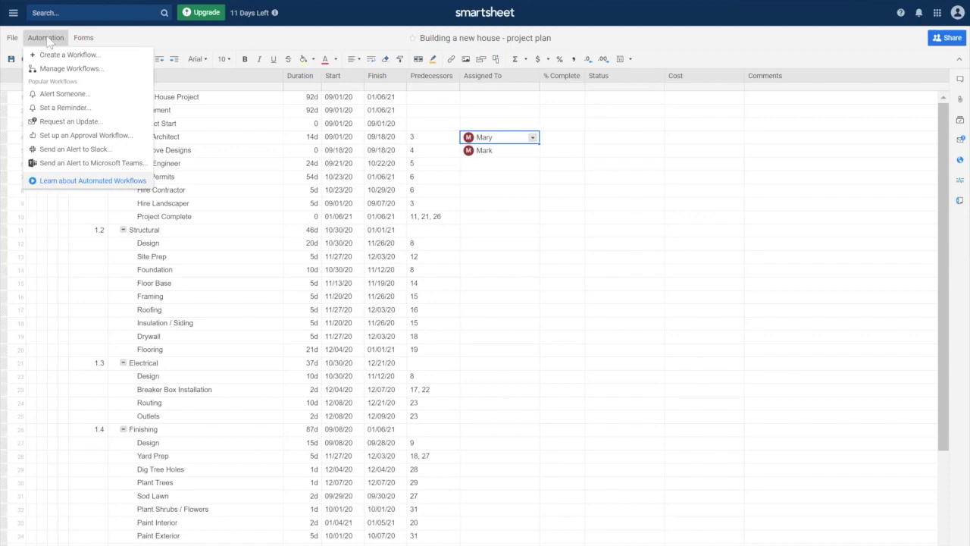
pyautogui.click(95, 93)
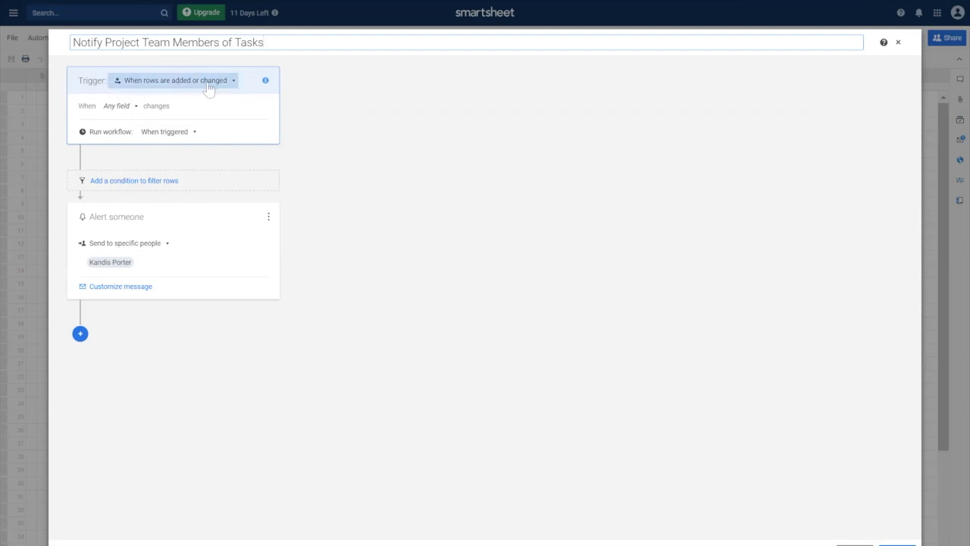
pyautogui.click(233, 82)
pyautogui.click(236, 84)
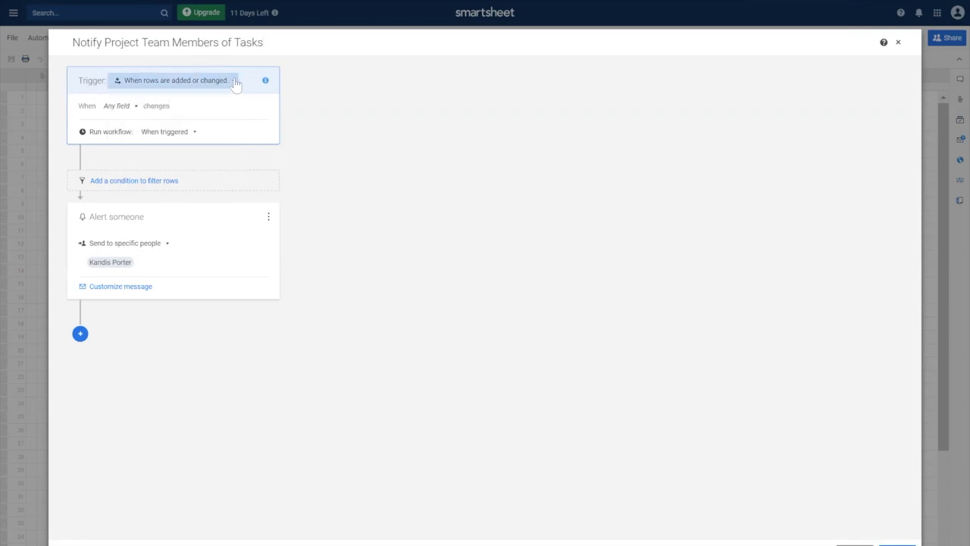
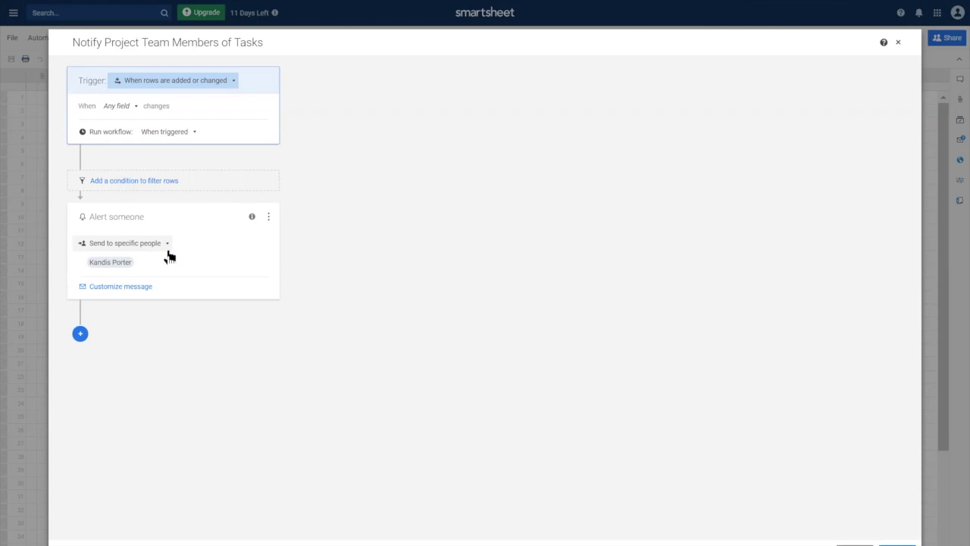
# Remove the alert's specific recipient and send it to contacts in a cell, using the Assigned To field.
pyautogui.click(134, 262)
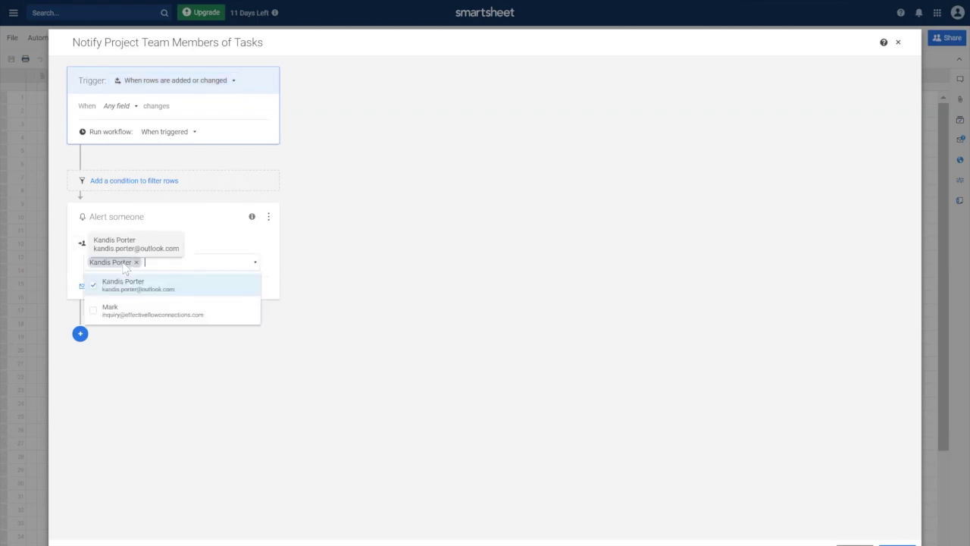
pyautogui.click(136, 262)
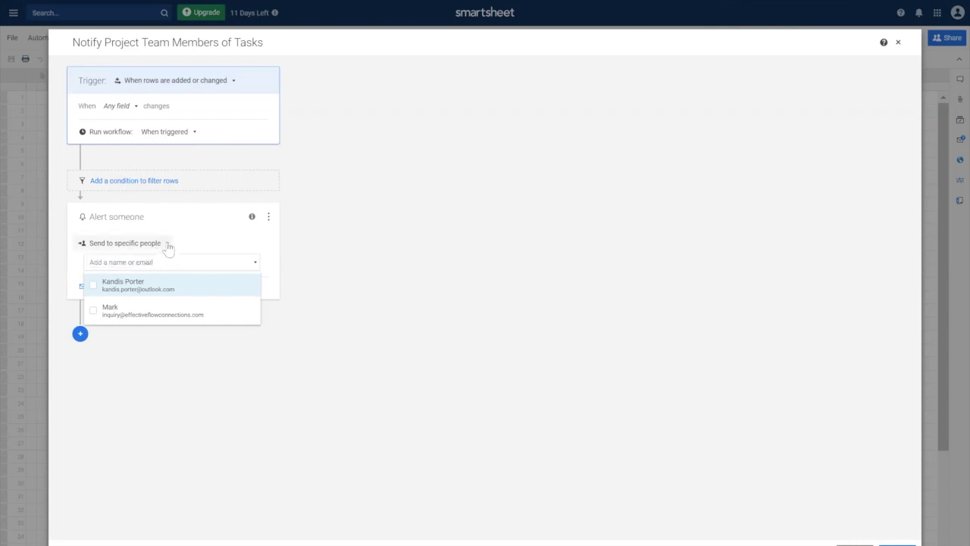
pyautogui.click(167, 244)
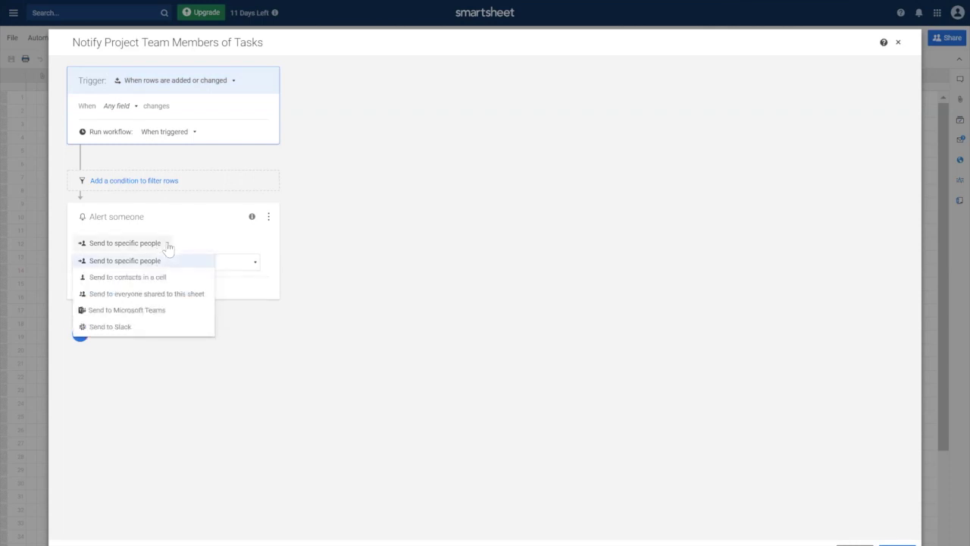
pyautogui.click(127, 278)
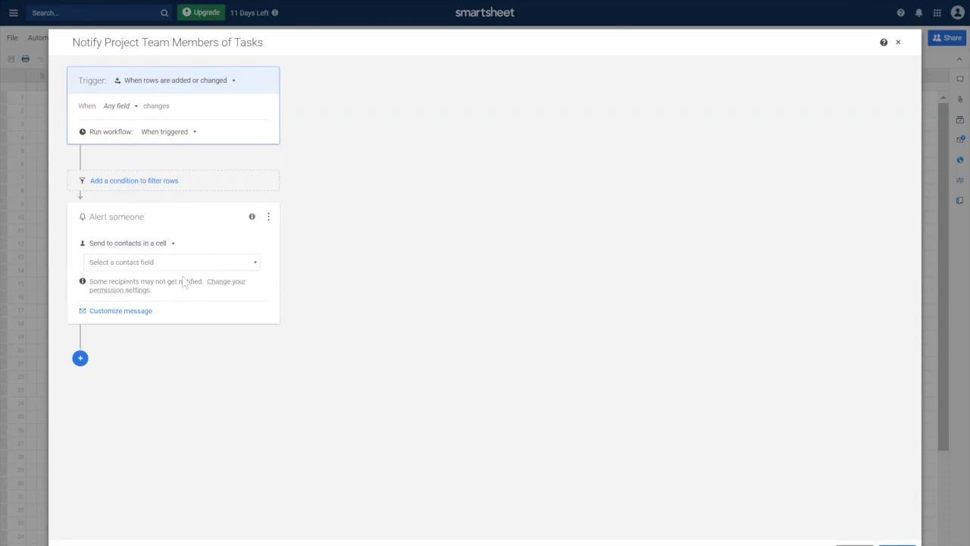
pyautogui.click(257, 266)
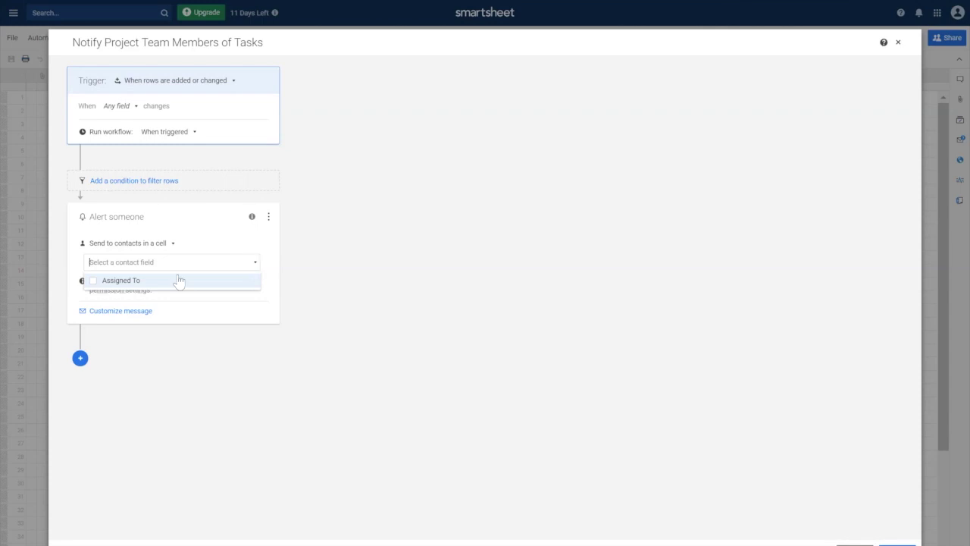
pyautogui.click(133, 282)
pyautogui.click(216, 320)
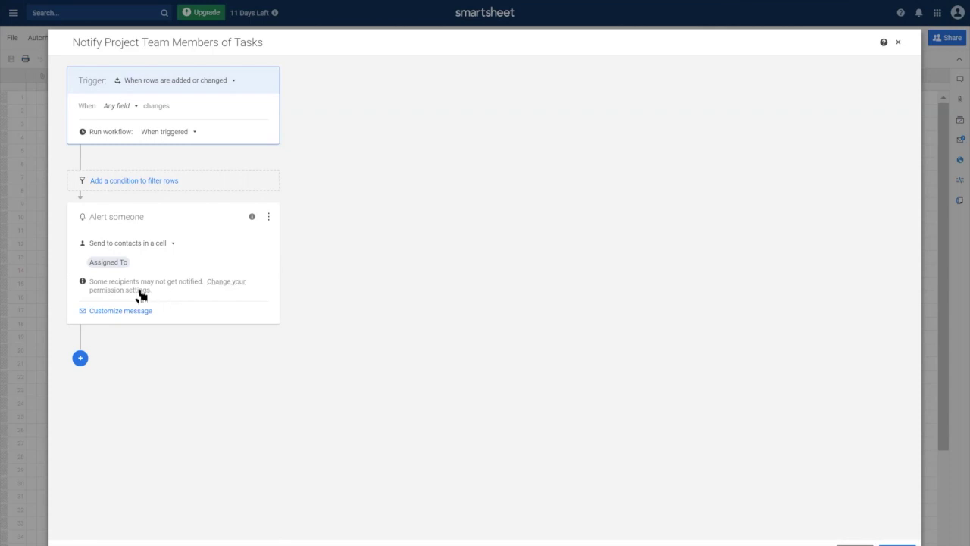
# Set the sheet's automation permissions to Unrestricted, save the alert workflow and close the workflow list.
pyautogui.click(141, 294)
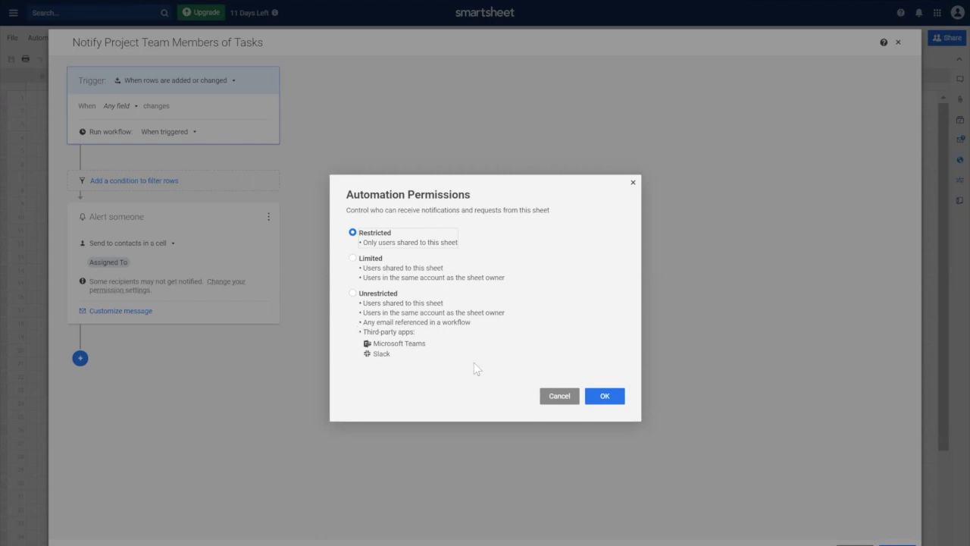
pyautogui.click(353, 293)
pyautogui.click(605, 398)
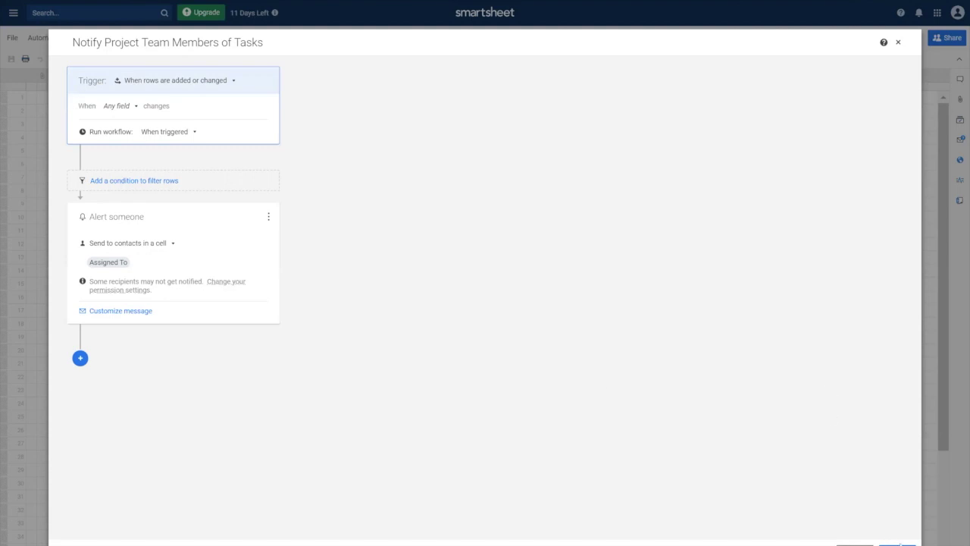
pyautogui.click(897, 544)
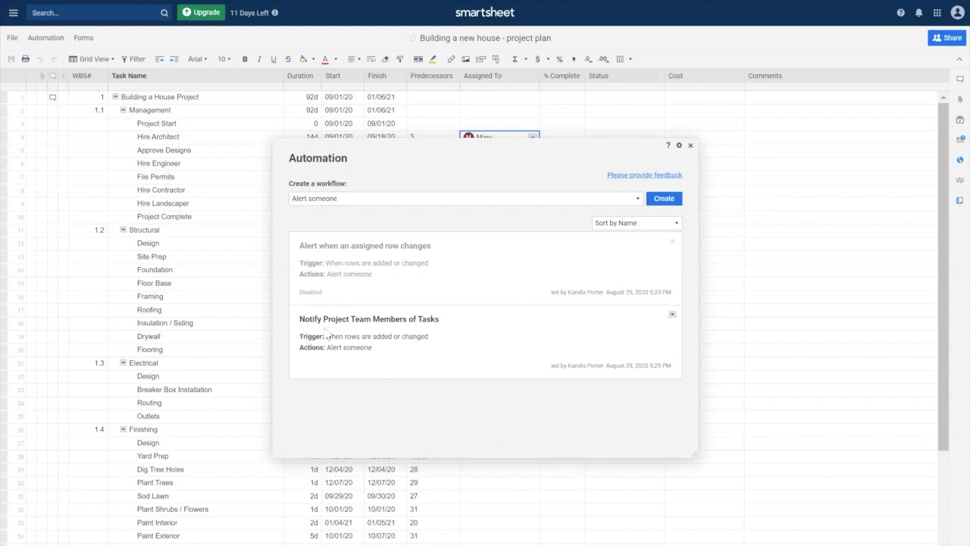
pyautogui.click(690, 144)
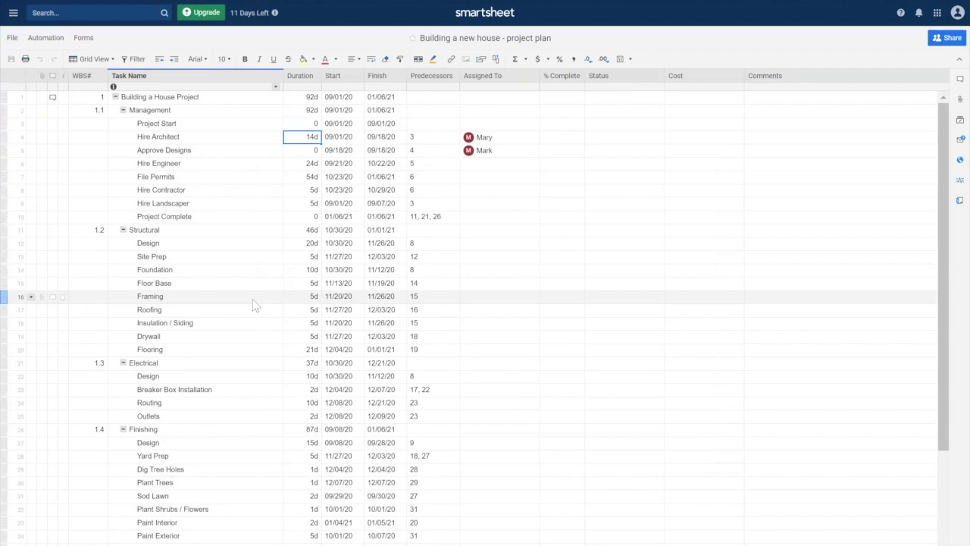
# Set the duration of the Hire Architect task to 12 days.
pyautogui.write('12')
pyautogui.press('Return')
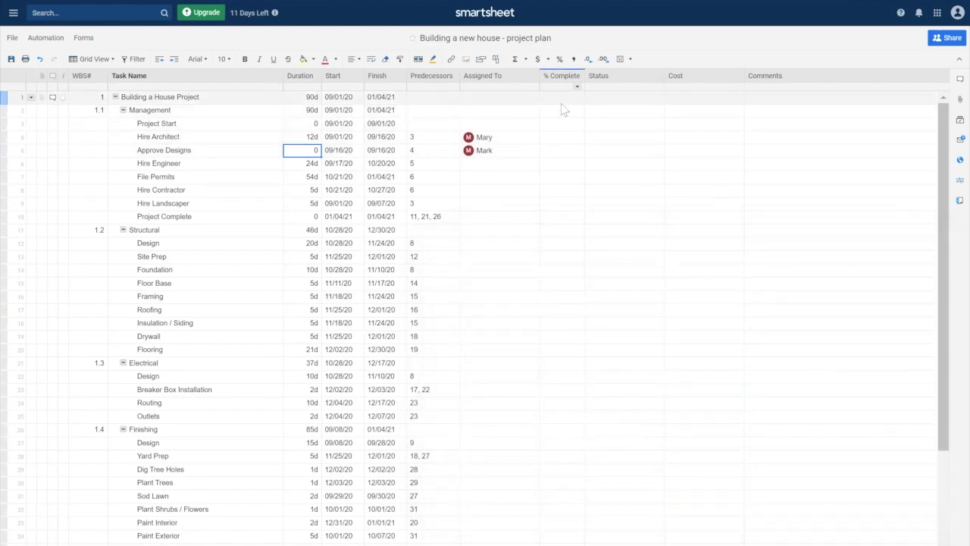
# Set % Complete to 0% for Project Start and fill that value down through the remaining task rows.
pyautogui.click(561, 101)
pyautogui.click(561, 125)
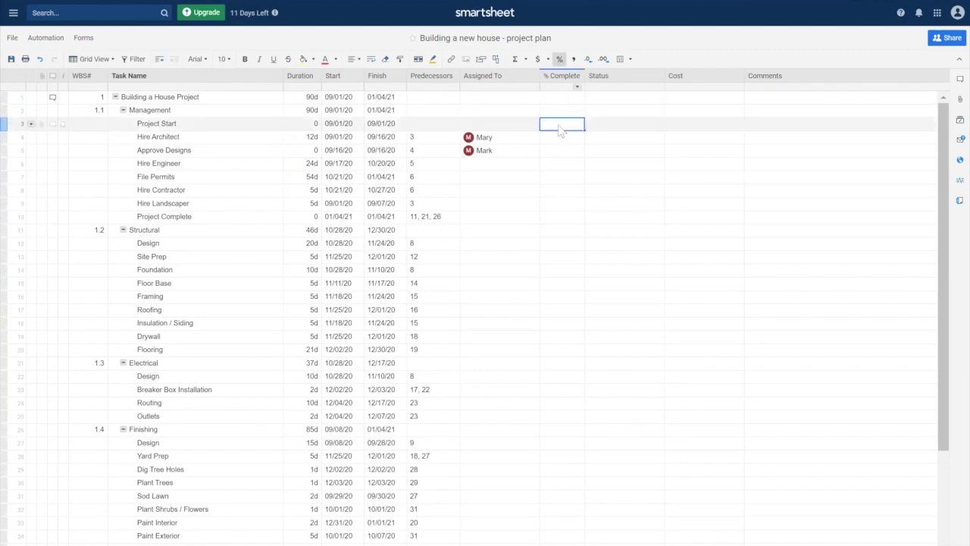
pyautogui.write('0')
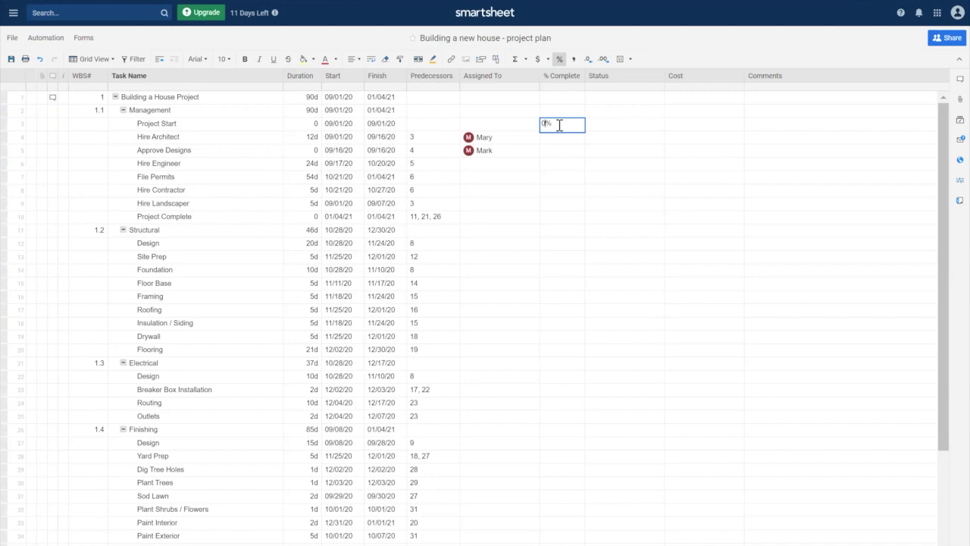
pyautogui.press('Return')
pyautogui.click(558, 127)
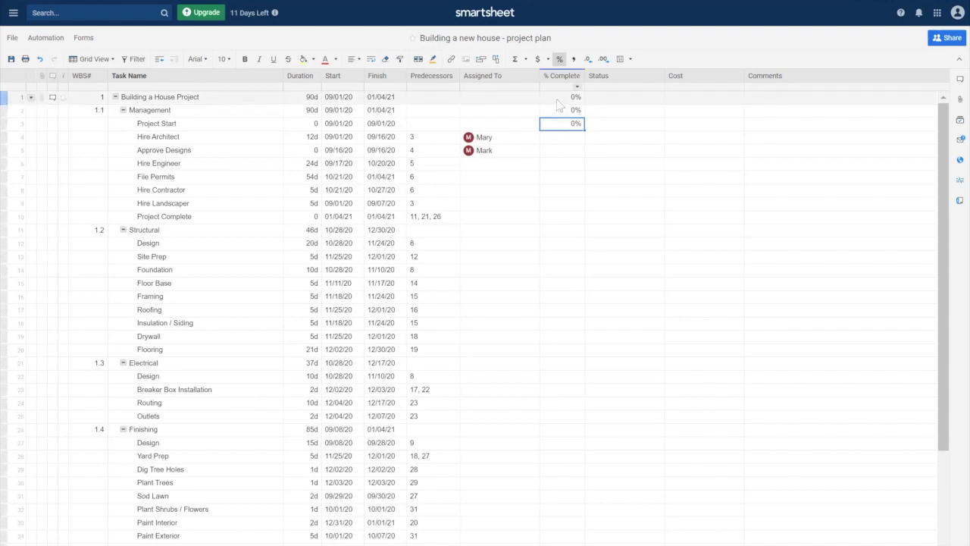
pyautogui.moveTo(584, 130); pyautogui.dragTo(528, 517)
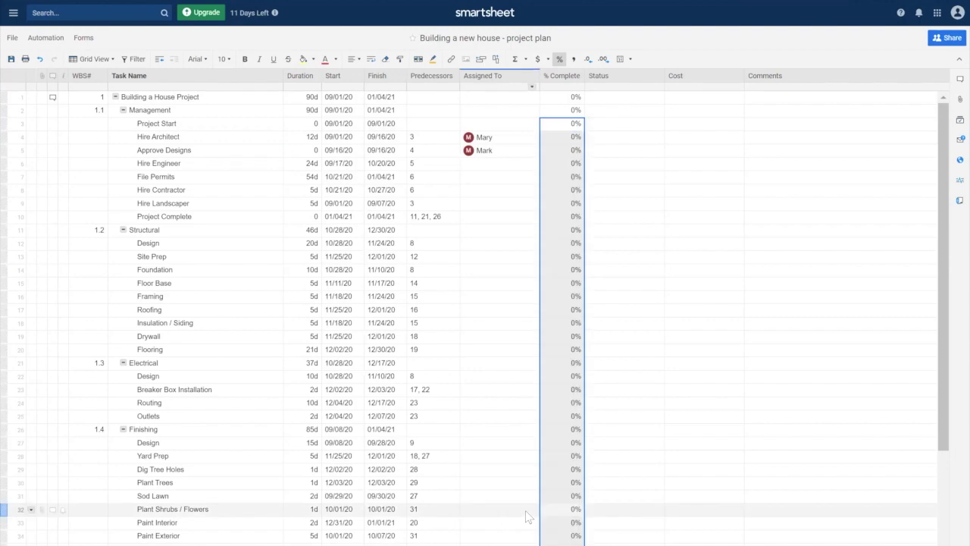
# Set Status to Not Started for Project Start and fill that value through the other task rows.
pyautogui.click(659, 125)
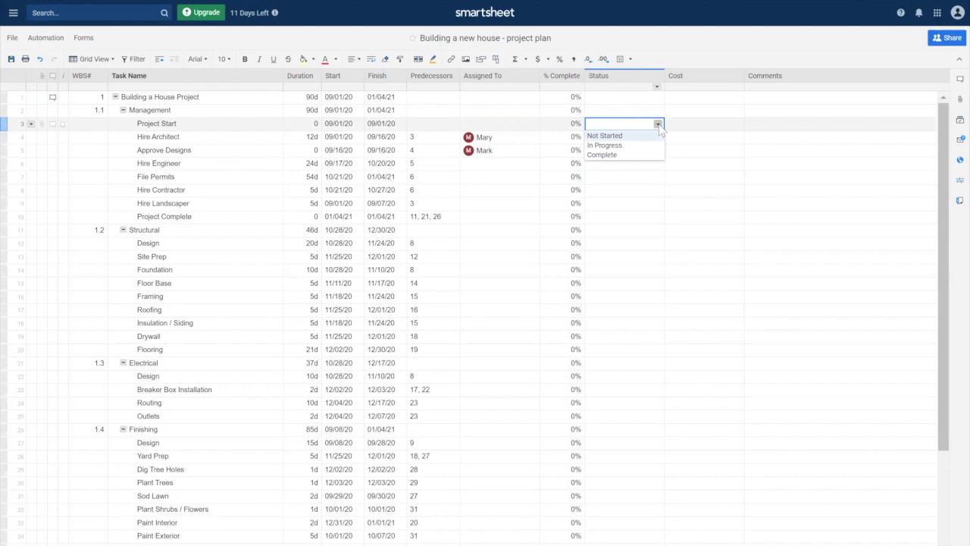
pyautogui.click(629, 204)
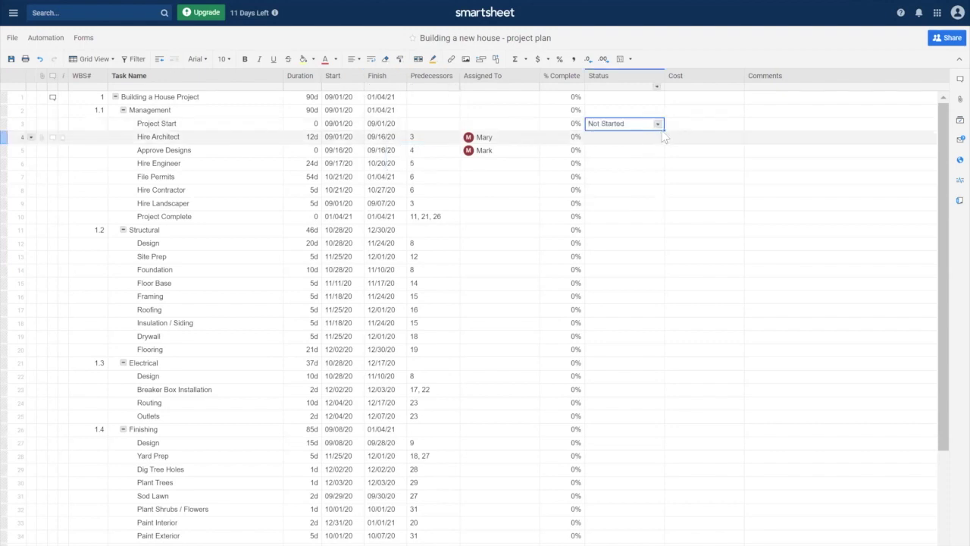
pyautogui.moveTo(664, 129); pyautogui.dragTo(625, 542)
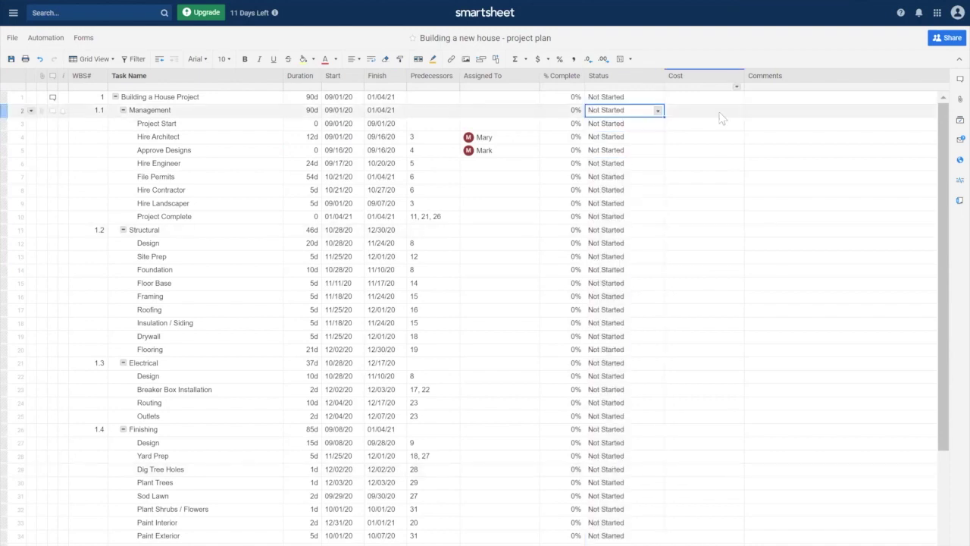
# Enter costs of 0 for Project Start, 1000 for Hire Architect, 0 for Approve Designs and 1000 for Hire Engineer.
pyautogui.click(720, 128)
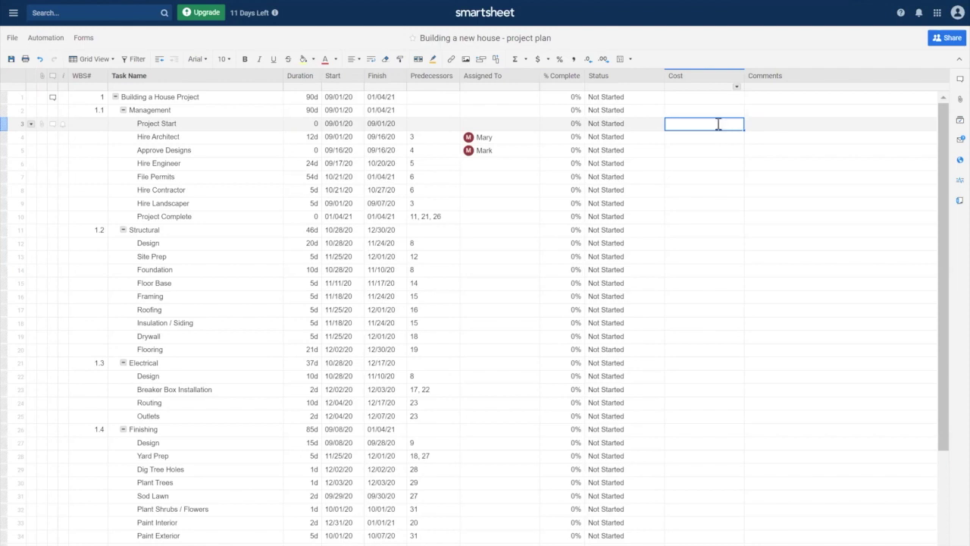
pyautogui.write('0')
pyautogui.press('Return')
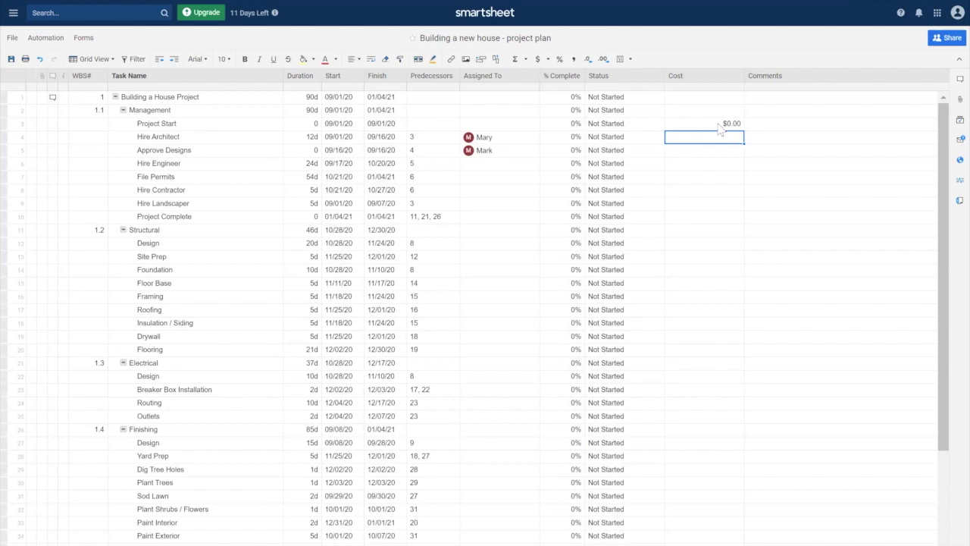
pyautogui.write('1000')
pyautogui.press('Return')
pyautogui.write('0')
pyautogui.press('Return')
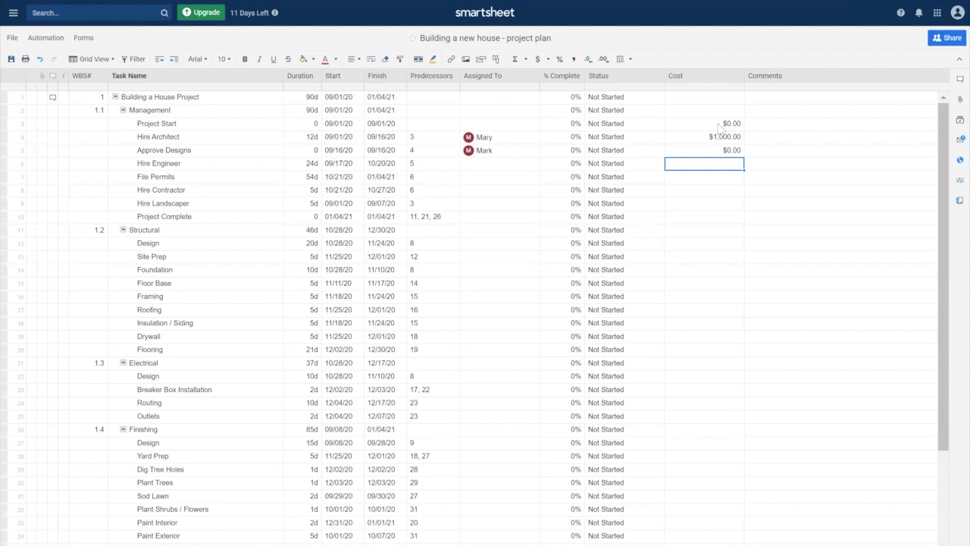
pyautogui.write('1000')
# Assign the Hire Engineer task to the same person as the Hire Architect task.
pyautogui.hotkey('shift', 'Tab')
pyautogui.hotkey('shift', 'Tab')
pyautogui.hotkey('shift', 'Tab')
pyautogui.write('Ma')
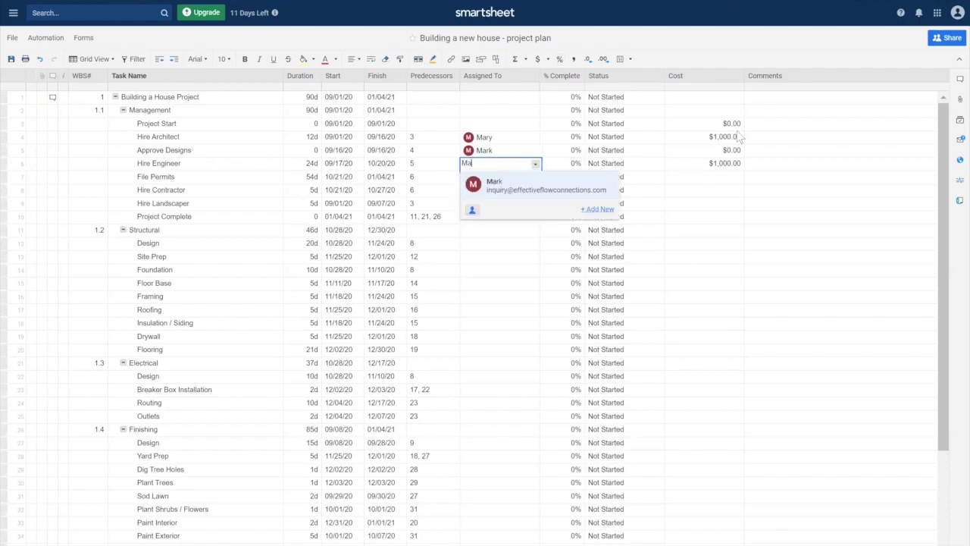
pyautogui.write('ry')
pyautogui.press('Return')
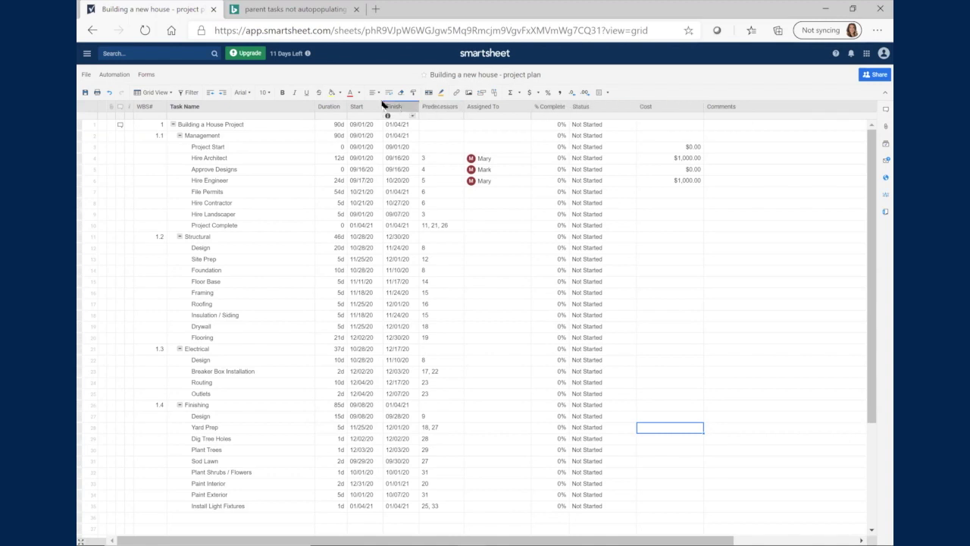
pyautogui.click(309, 116)
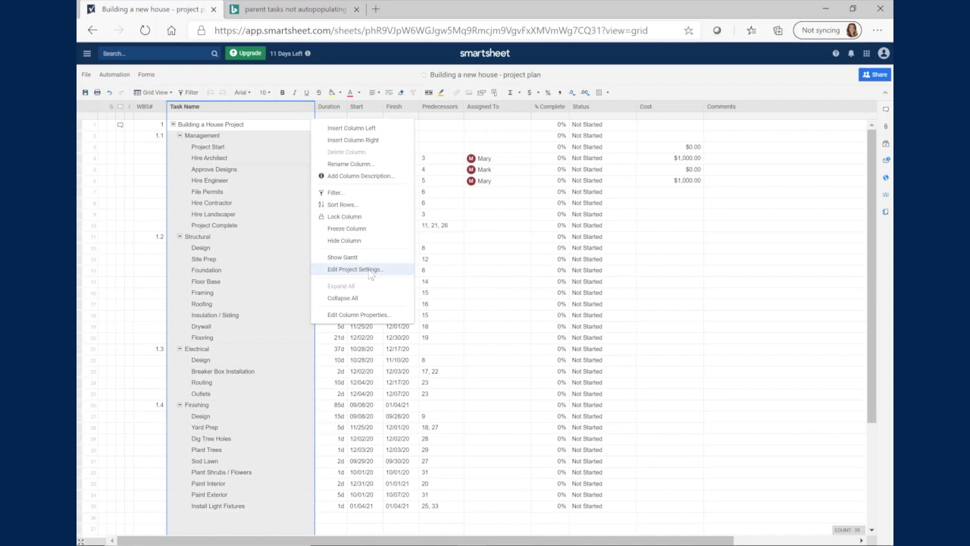
pyautogui.click(391, 71)
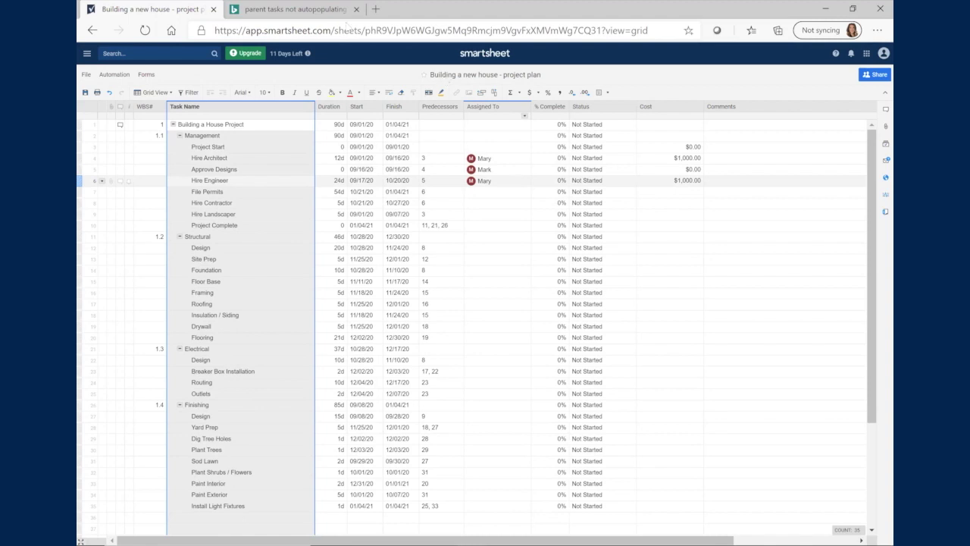
# Add a row comment to the Management task that mentions the account owner.
pyautogui.click(121, 138)
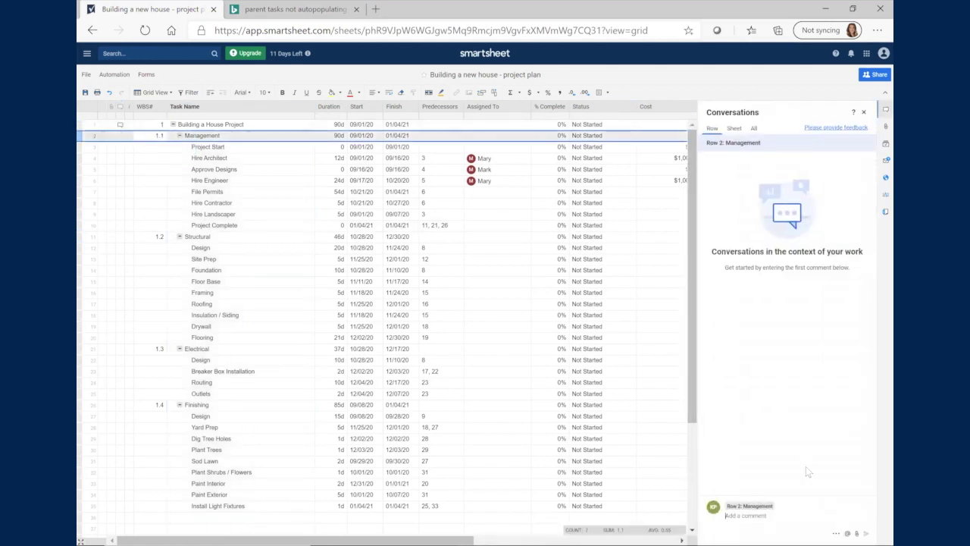
pyautogui.click(847, 533)
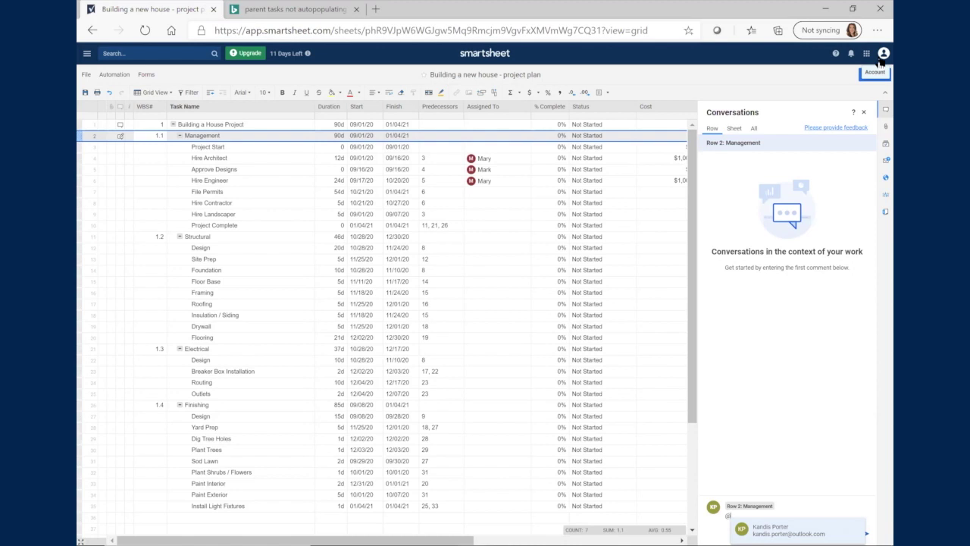
pyautogui.click(868, 533)
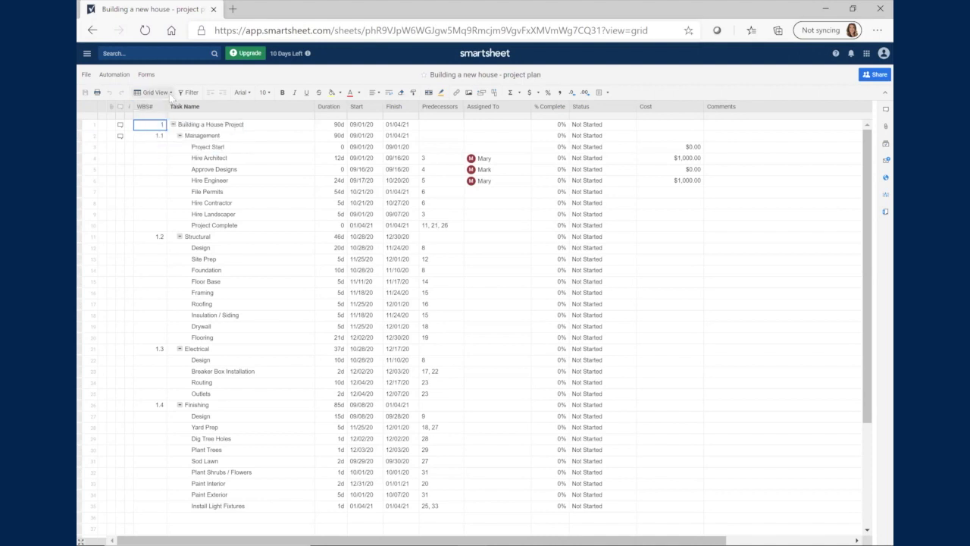
# Switch the sheet to Gantt View and highlight the critical path along the project timeline.
pyautogui.click(171, 94)
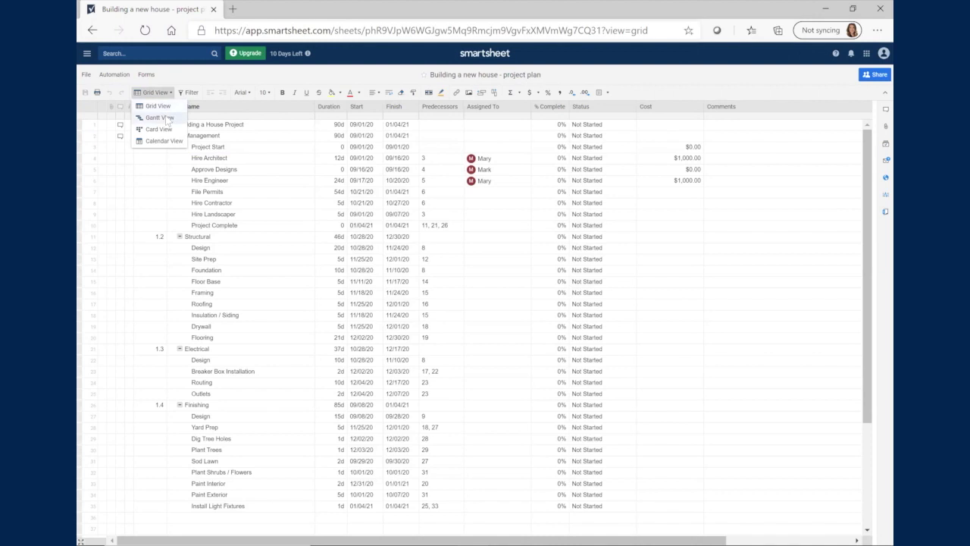
pyautogui.click(167, 118)
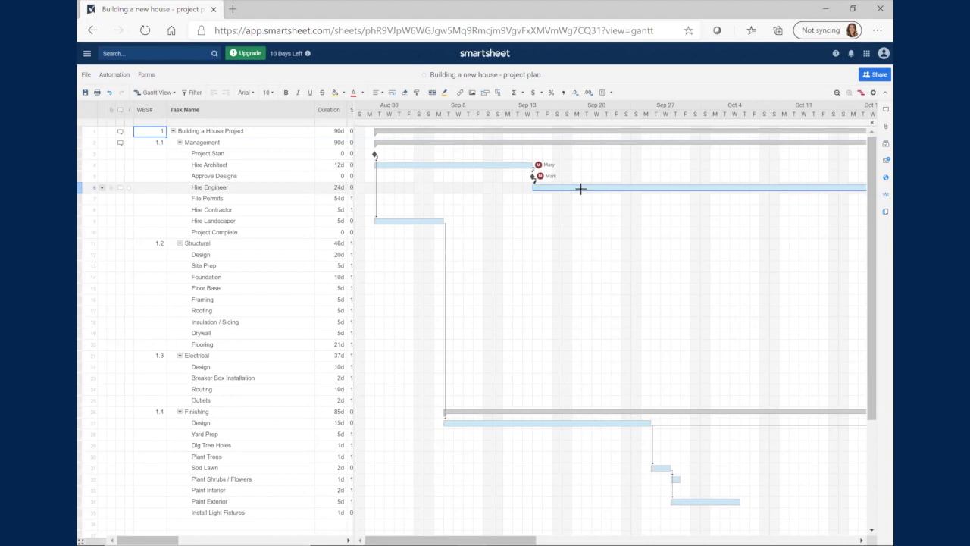
pyautogui.click(862, 93)
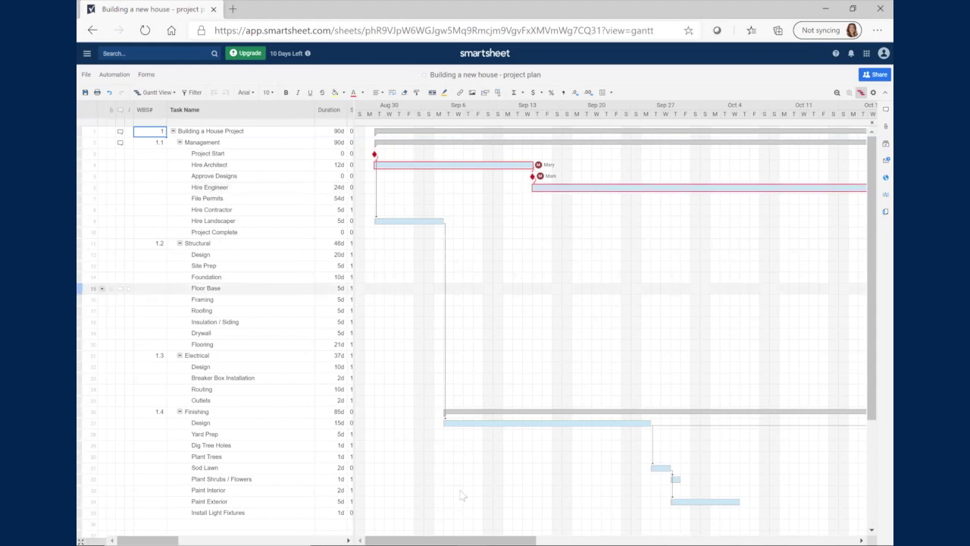
pyautogui.moveTo(437, 540); pyautogui.dragTo(702, 528)
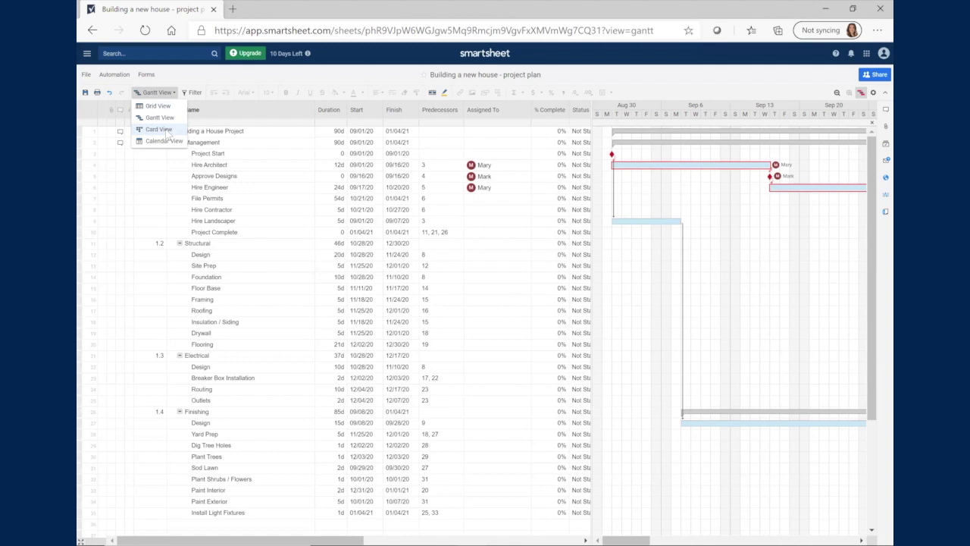
# Switch to Card View and move the Management card to In Progress and the Hire Architect card to Complete.
pyautogui.click(161, 130)
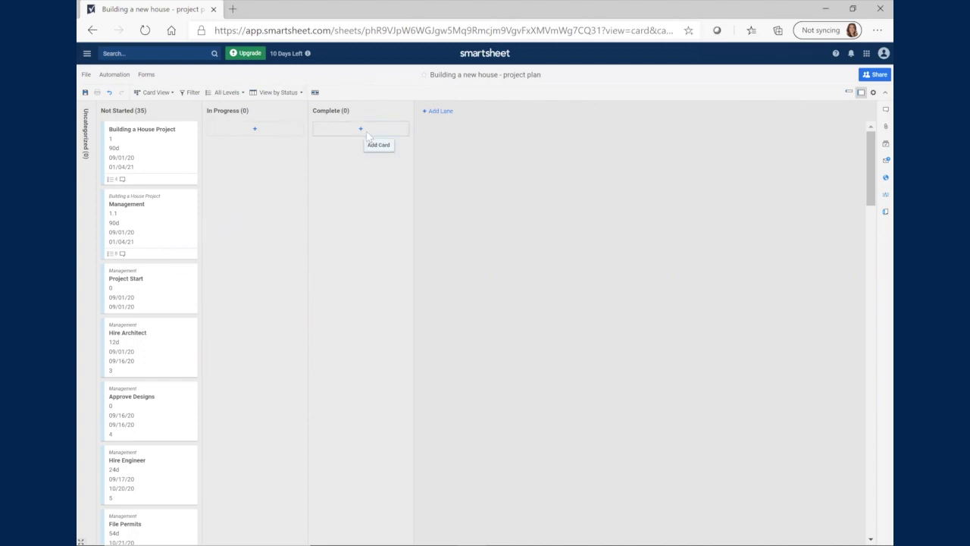
pyautogui.moveTo(176, 231); pyautogui.dragTo(272, 184)
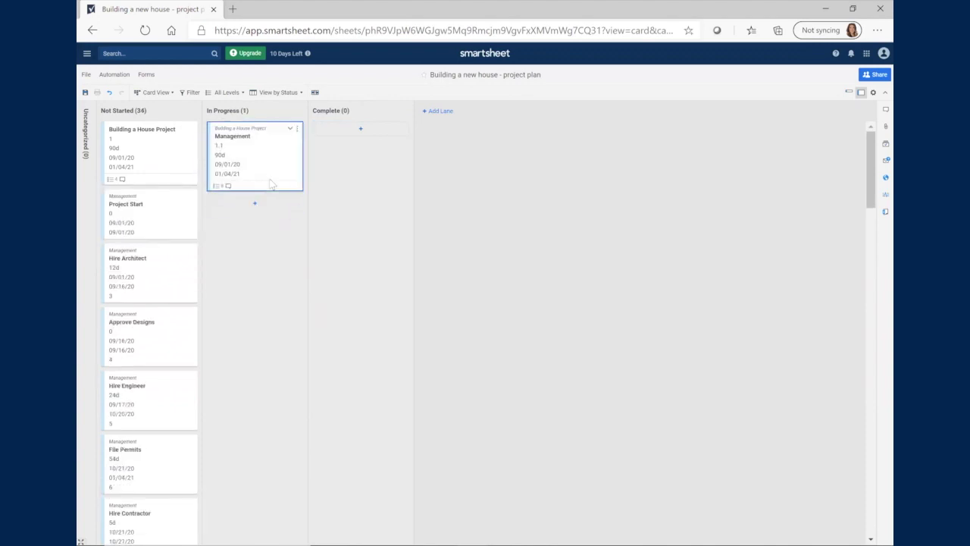
pyautogui.moveTo(172, 266); pyautogui.dragTo(379, 242)
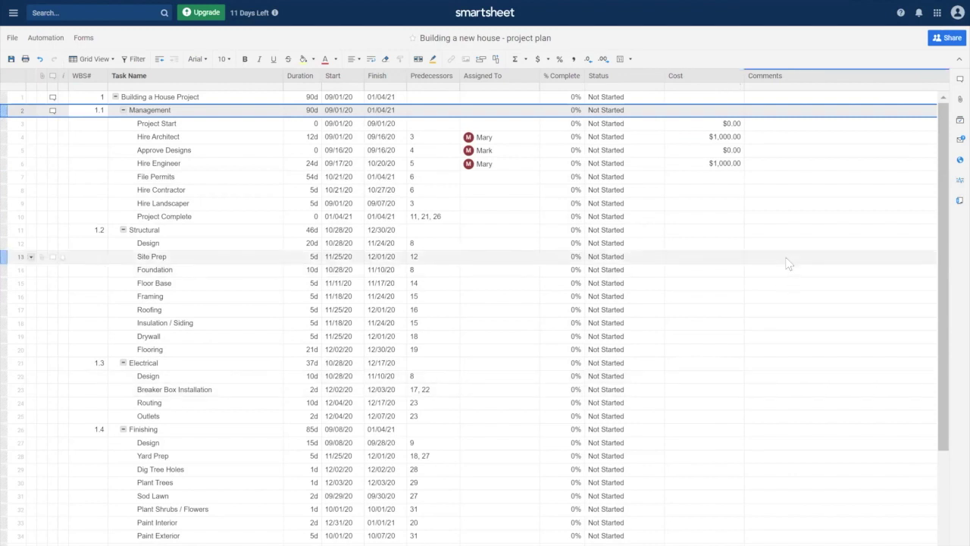
# Review the sheet sharing permission levels and the Cc myself option, and close the dialog without sharing.
pyautogui.click(948, 43)
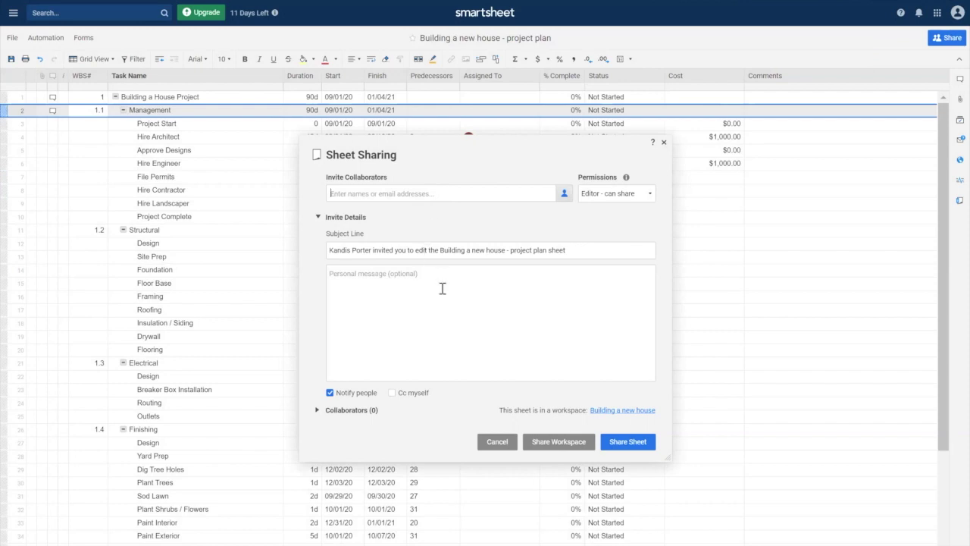
pyautogui.click(651, 195)
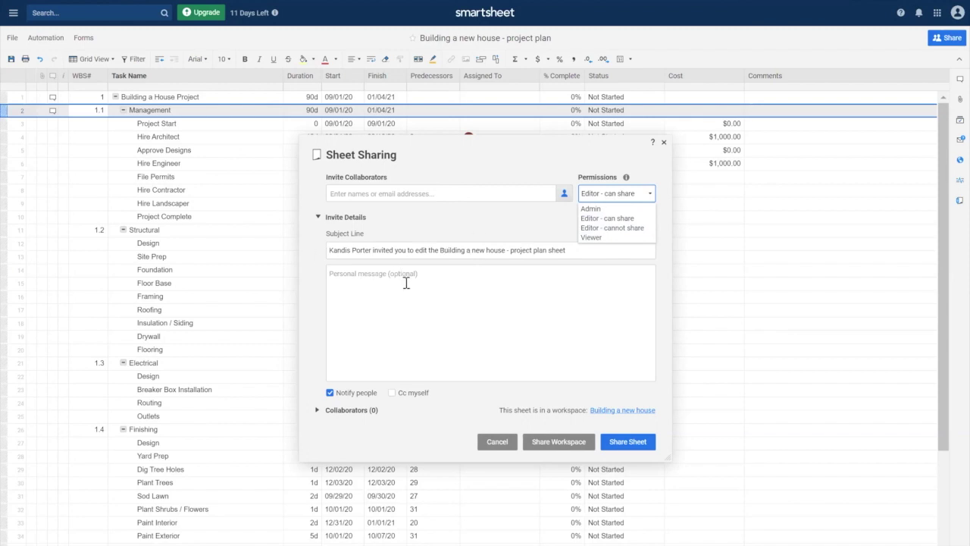
pyautogui.click(393, 396)
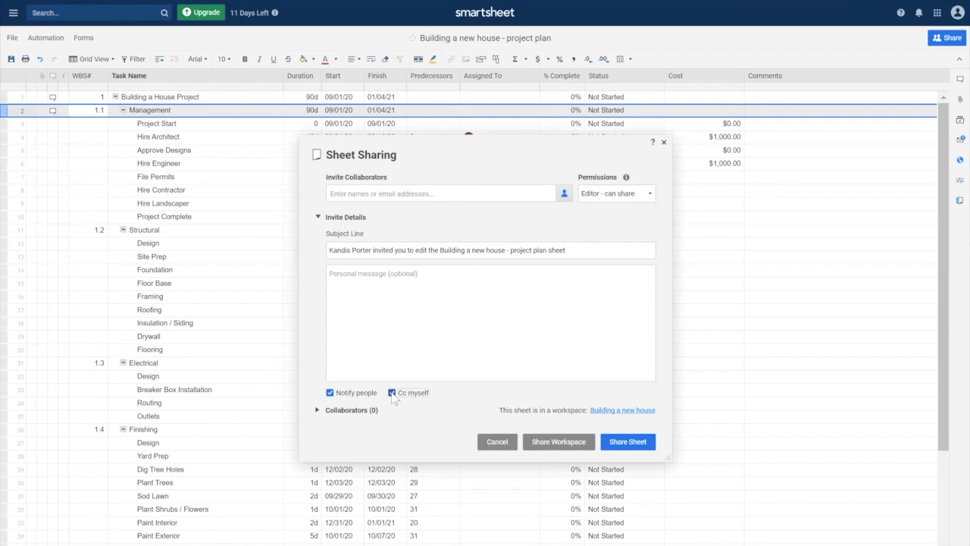
pyautogui.click(392, 396)
pyautogui.click(392, 395)
pyautogui.click(663, 143)
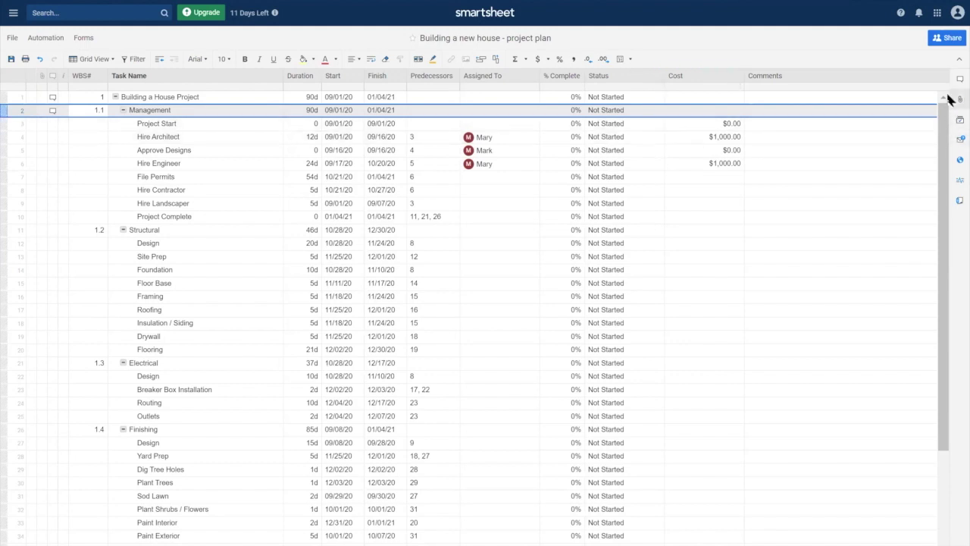
# Look over the sheet's publish options without enabling any, and save the project plan.
pyautogui.click(960, 160)
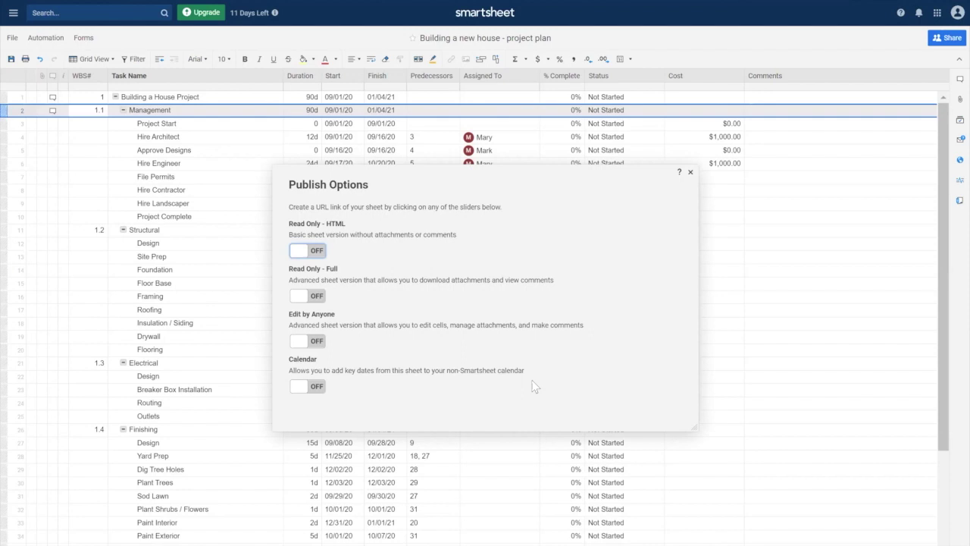
pyautogui.click(690, 173)
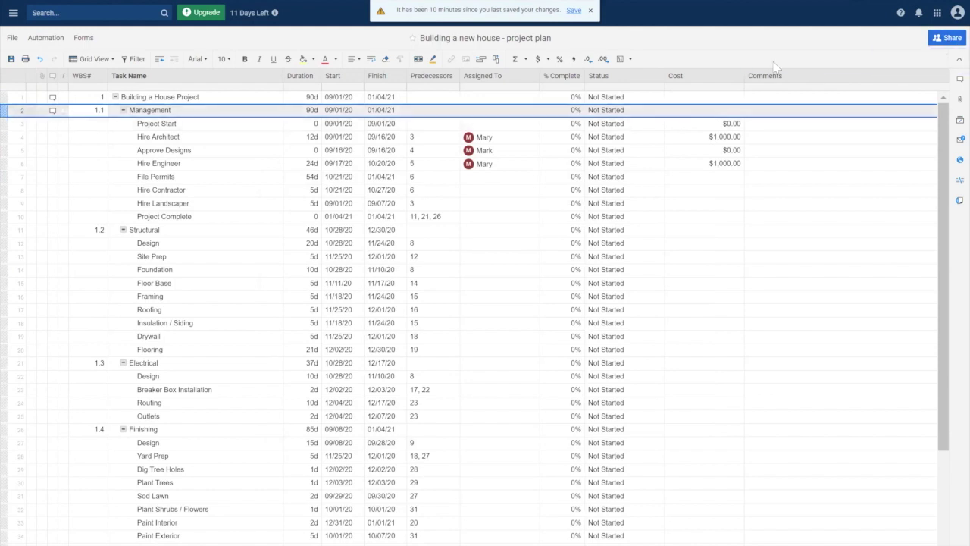
pyautogui.click(574, 13)
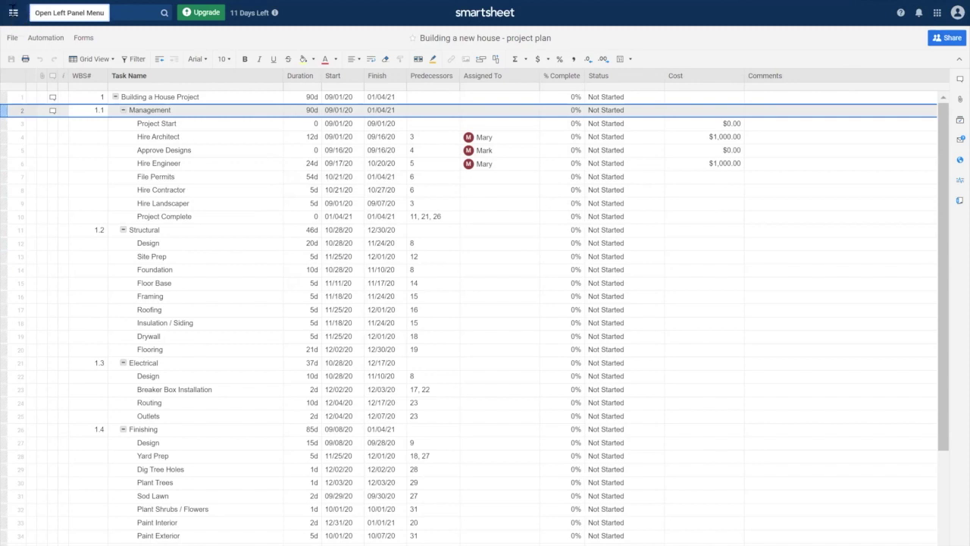
# Open the Building a new house workspace from the home listing.
pyautogui.click(13, 15)
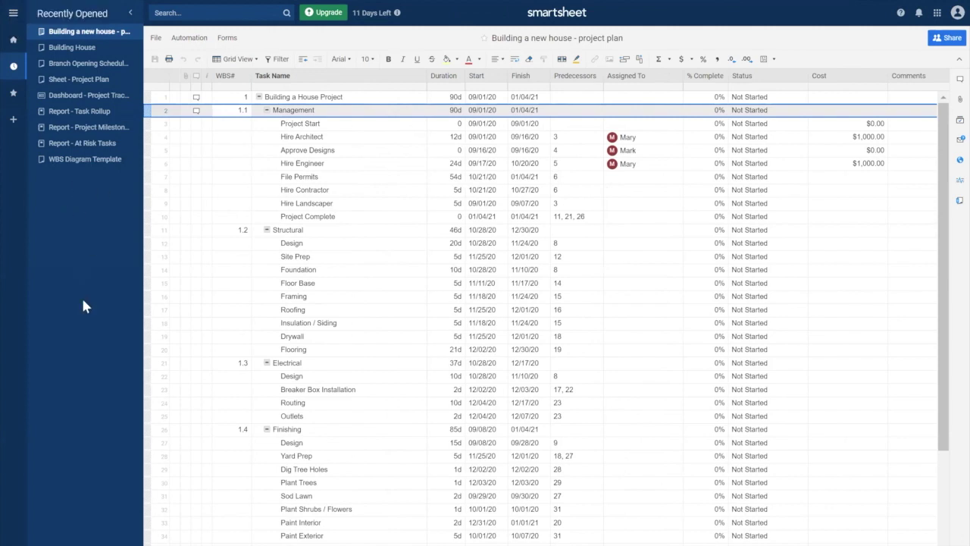
pyautogui.click(13, 43)
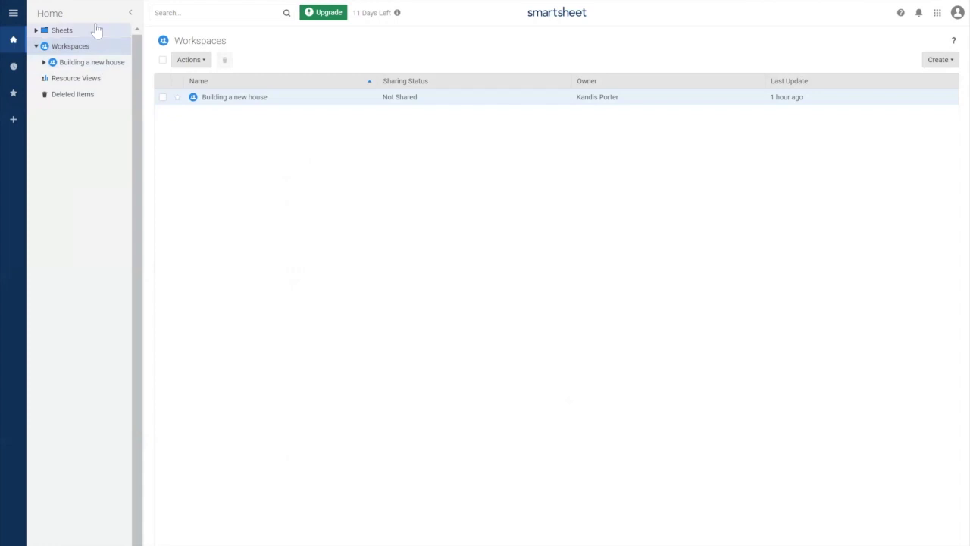
pyautogui.click(79, 66)
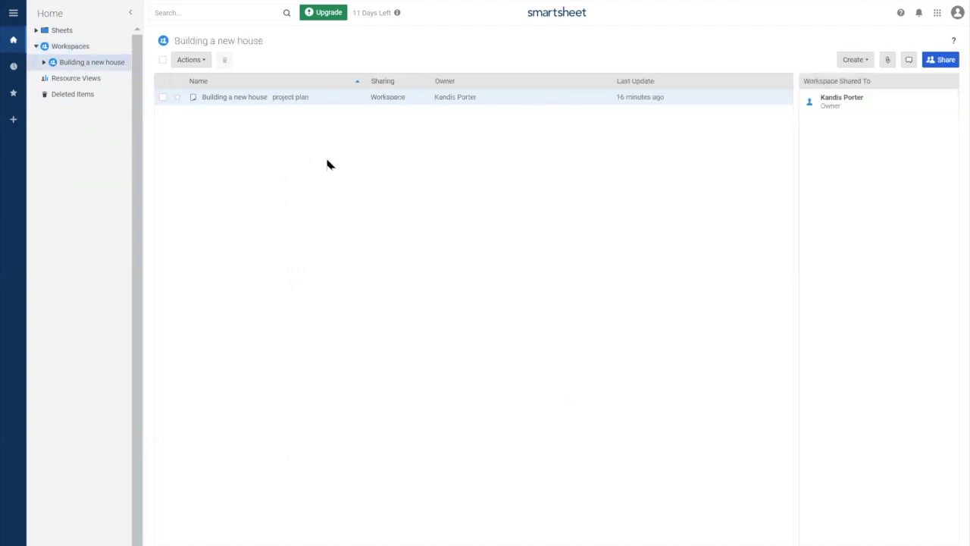